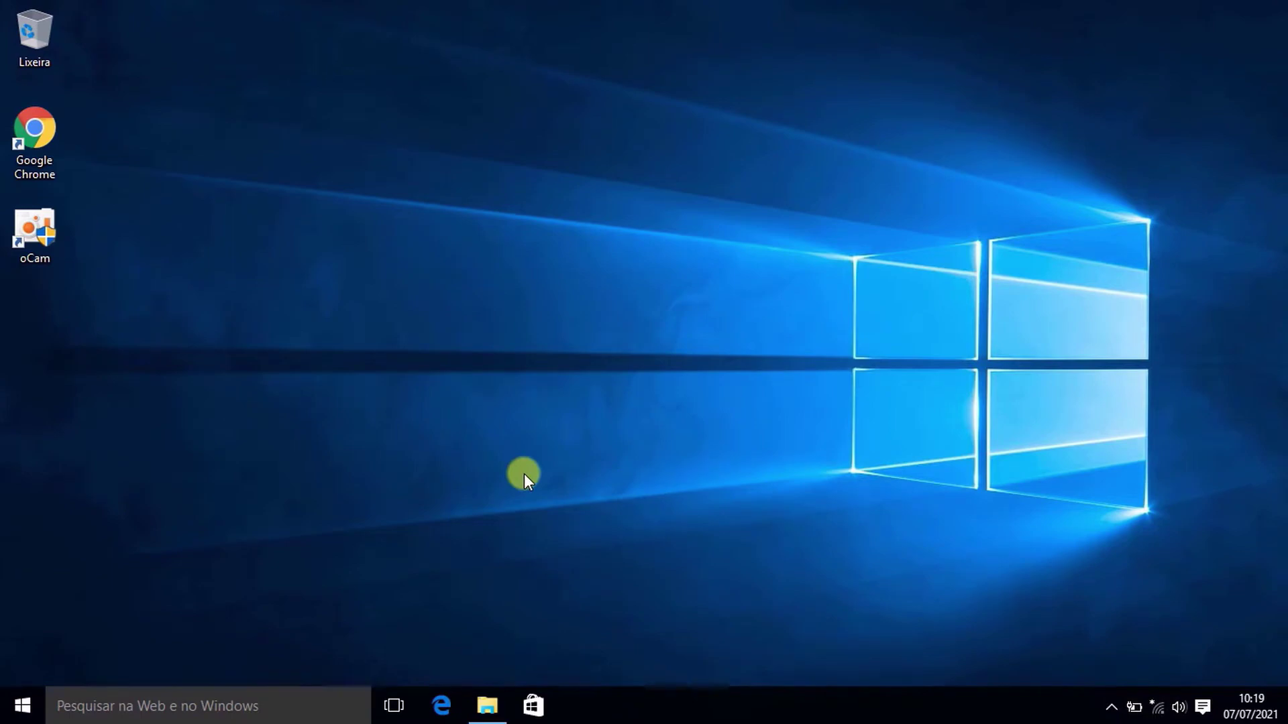
Check which account is signed in from the Start menu.
{"action": "left_click", "coordinate": [23, 704]}
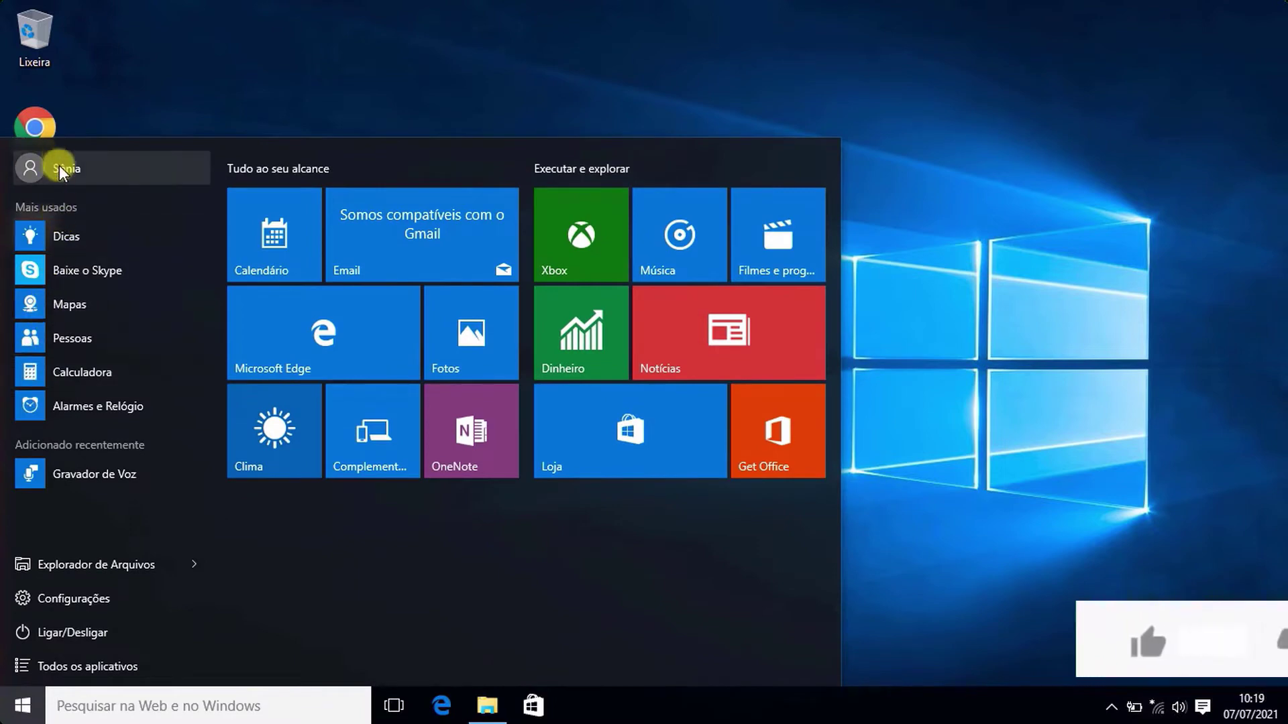
{"action": "left_click", "coordinate": [397, 59]}
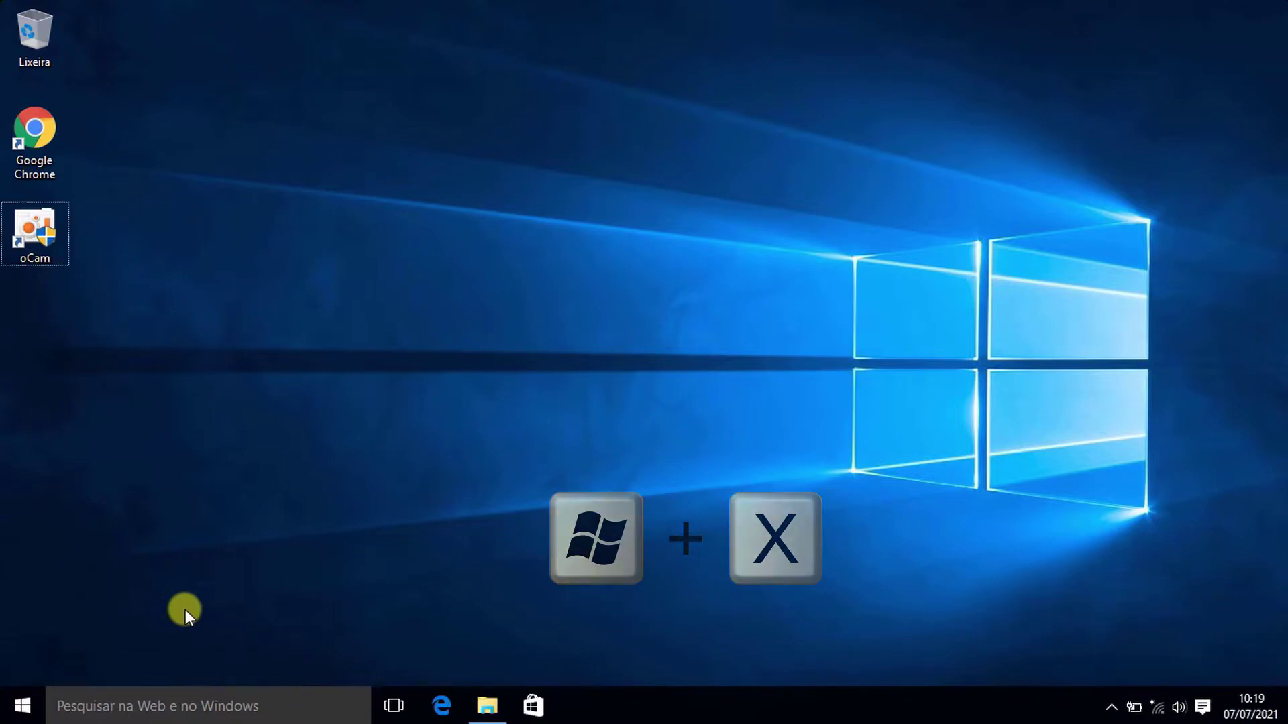
Open Computer Management, list the accounts under Local Users and Groups, and widen the Nome column.
{"action": "key", "text": "super+x"}
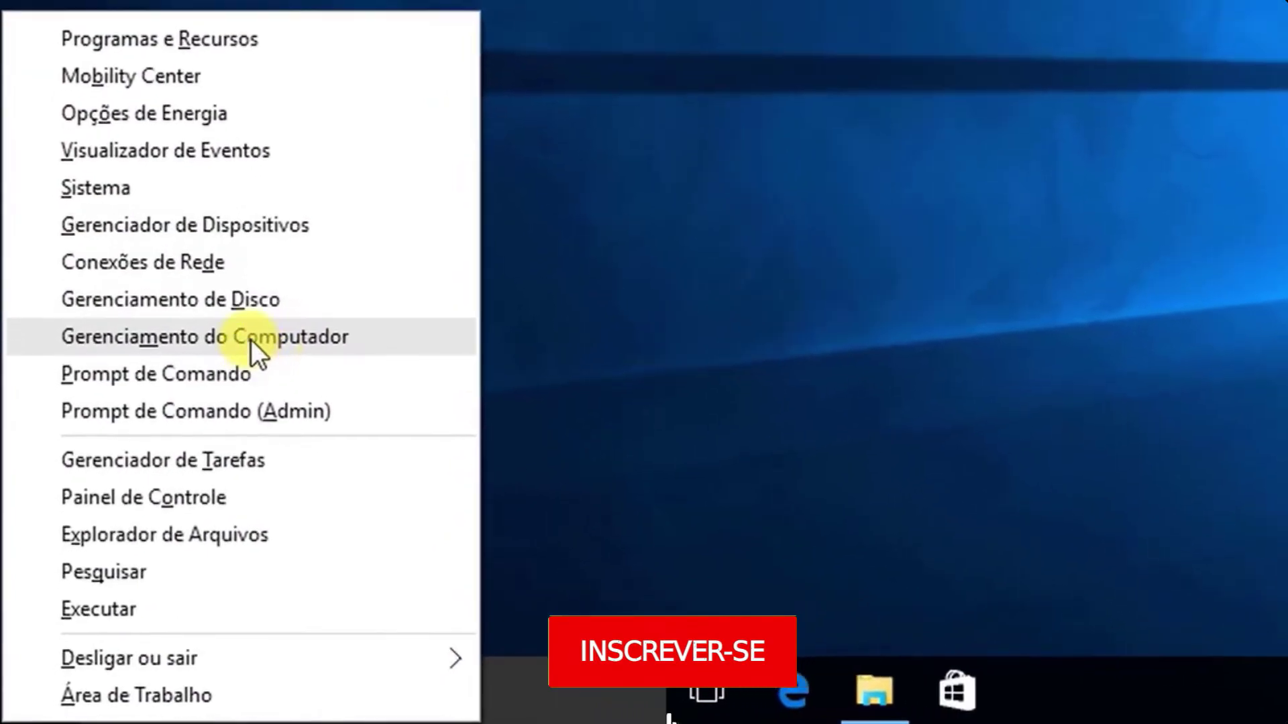
{"action": "key", "text": "Escape"}
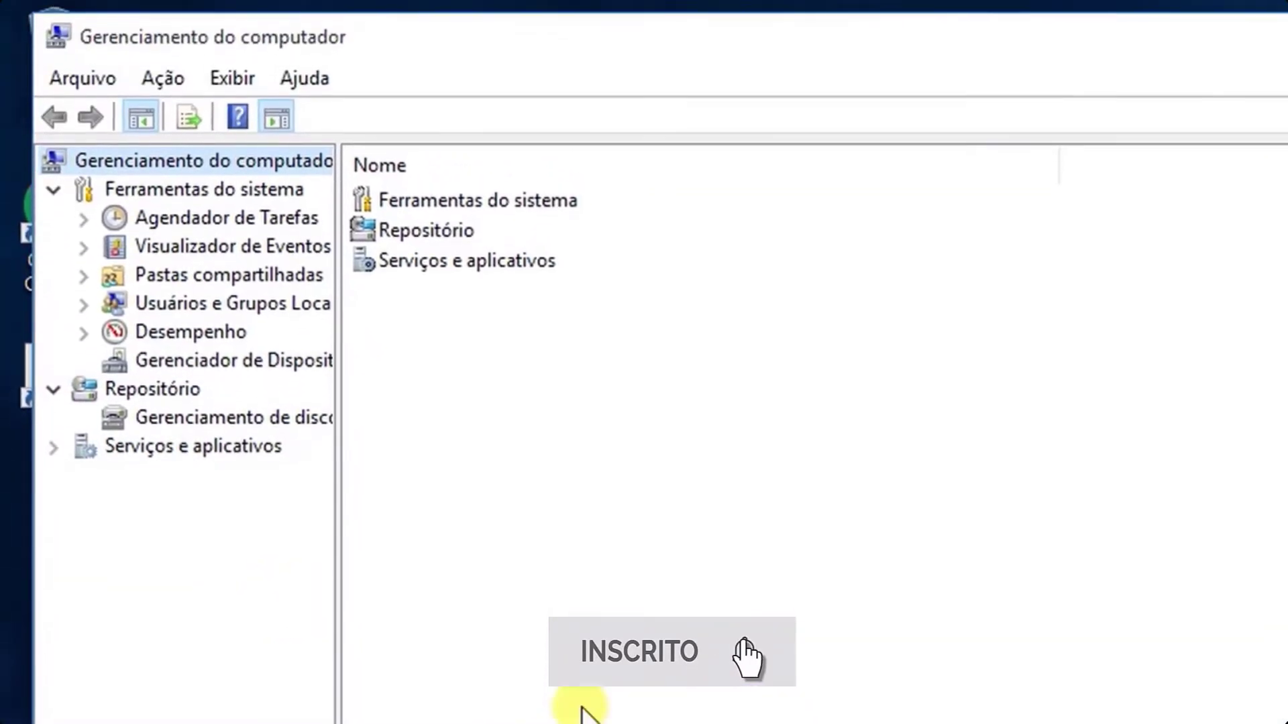
{"action": "left_click", "coordinate": [84, 305]}
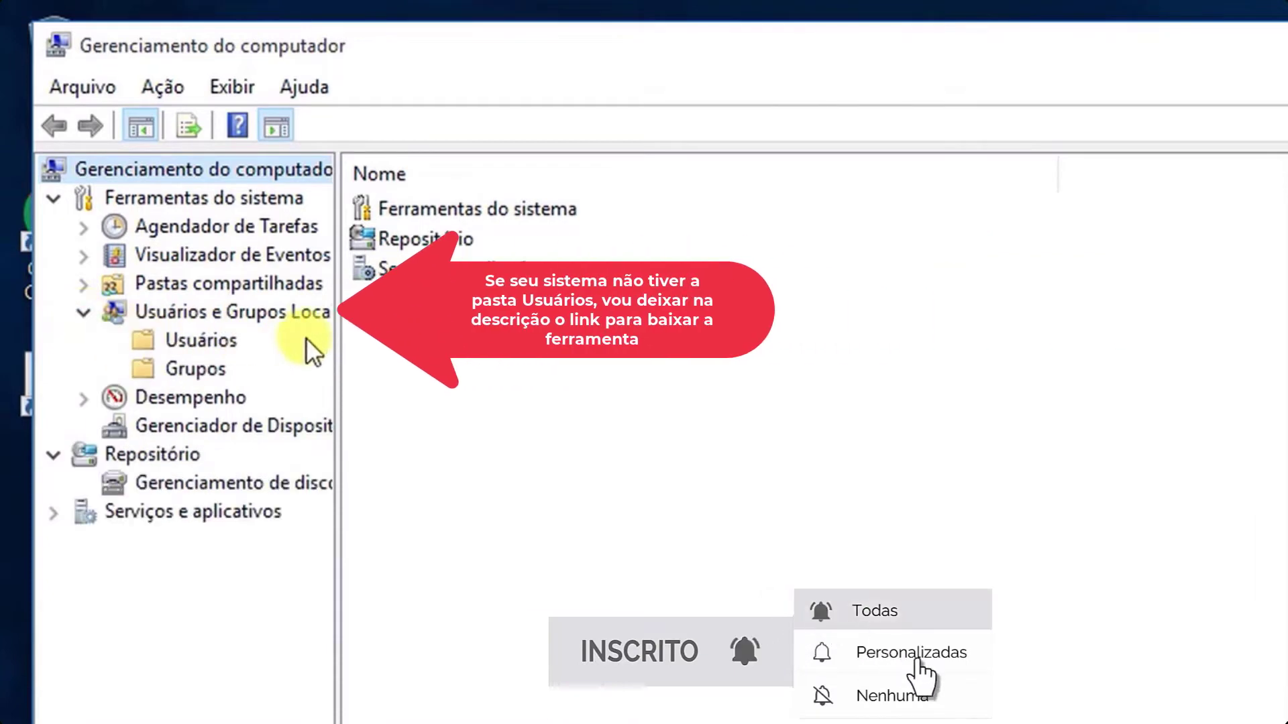
{"action": "left_click", "coordinate": [275, 316]}
{"action": "left_click", "coordinate": [212, 335]}
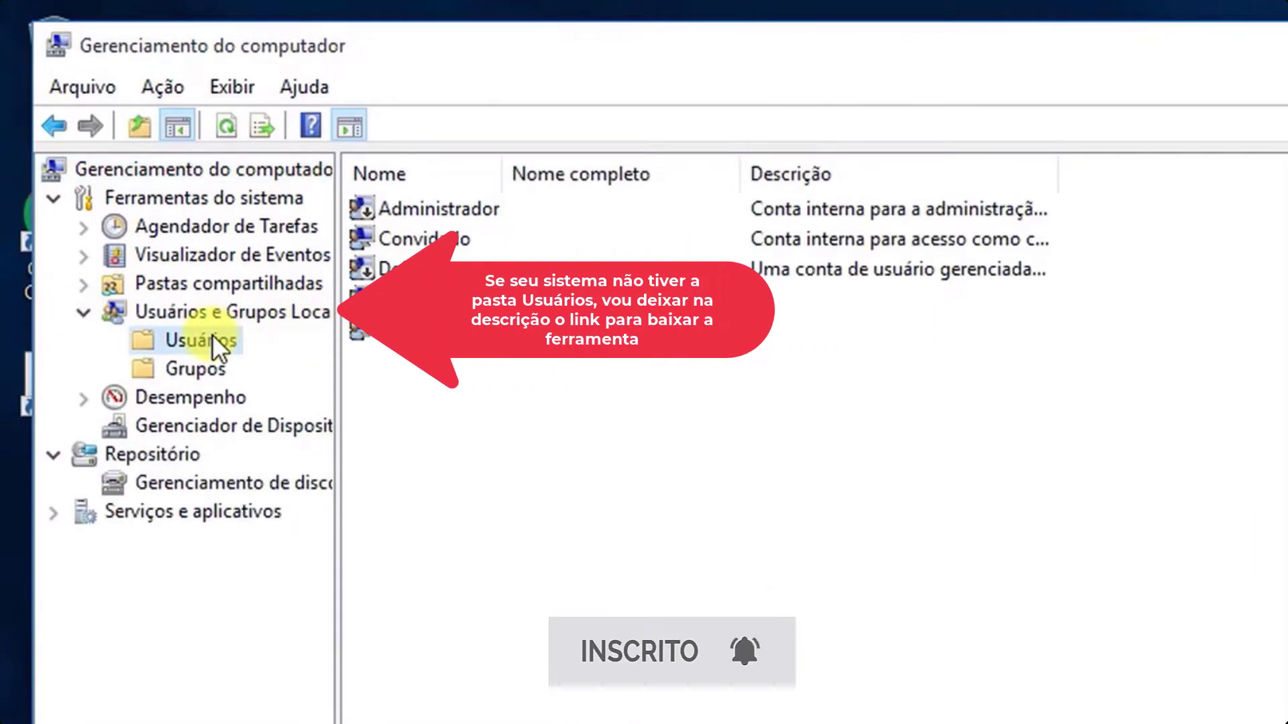
{"action": "left_click_drag", "start_coordinate": [503, 172], "coordinate": [599, 169]}
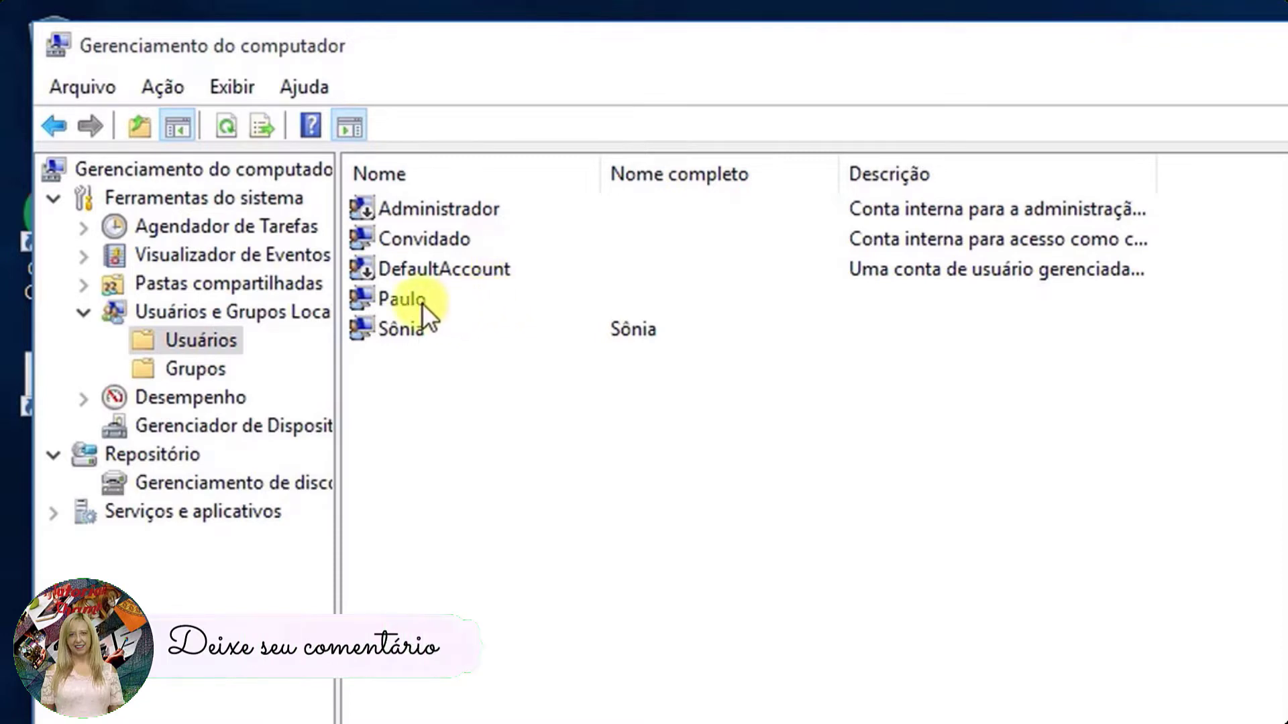
Review the general, group membership and profile properties of the account that has a full name, leaving them unchanged.
{"action": "left_click", "coordinate": [405, 328]}
{"action": "right_click", "coordinate": [406, 328]}
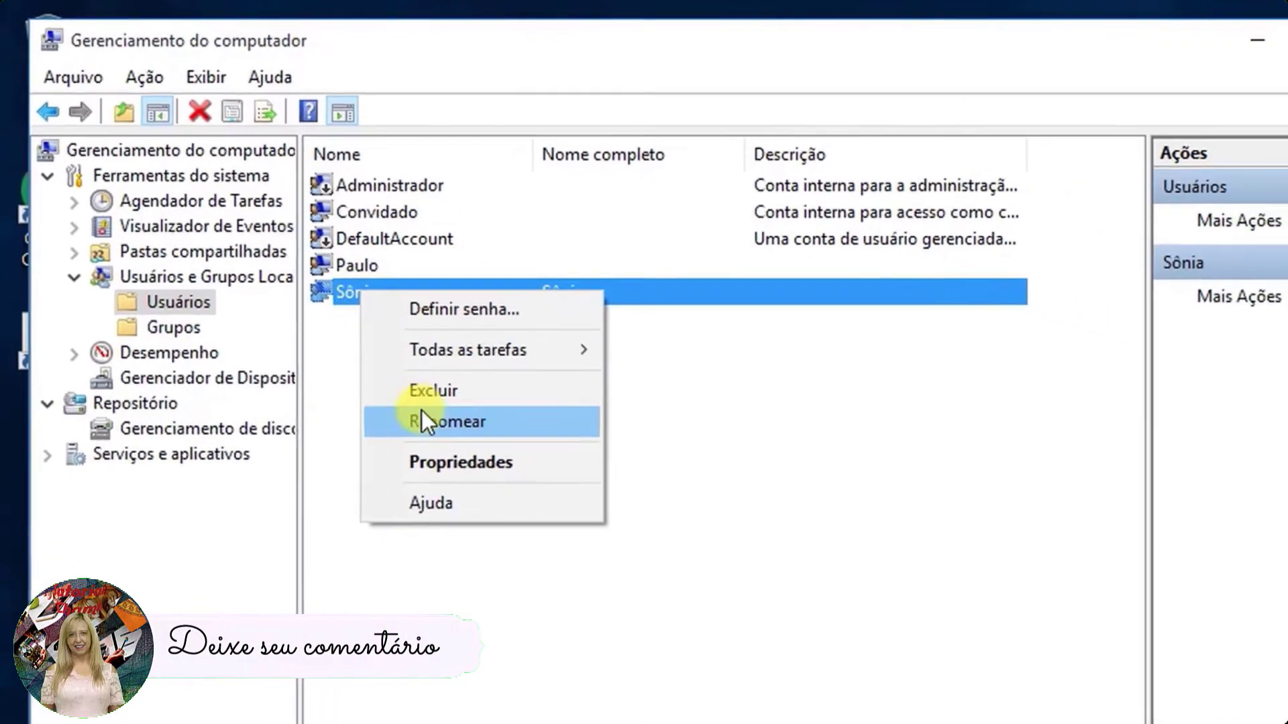
{"action": "left_click", "coordinate": [434, 463]}
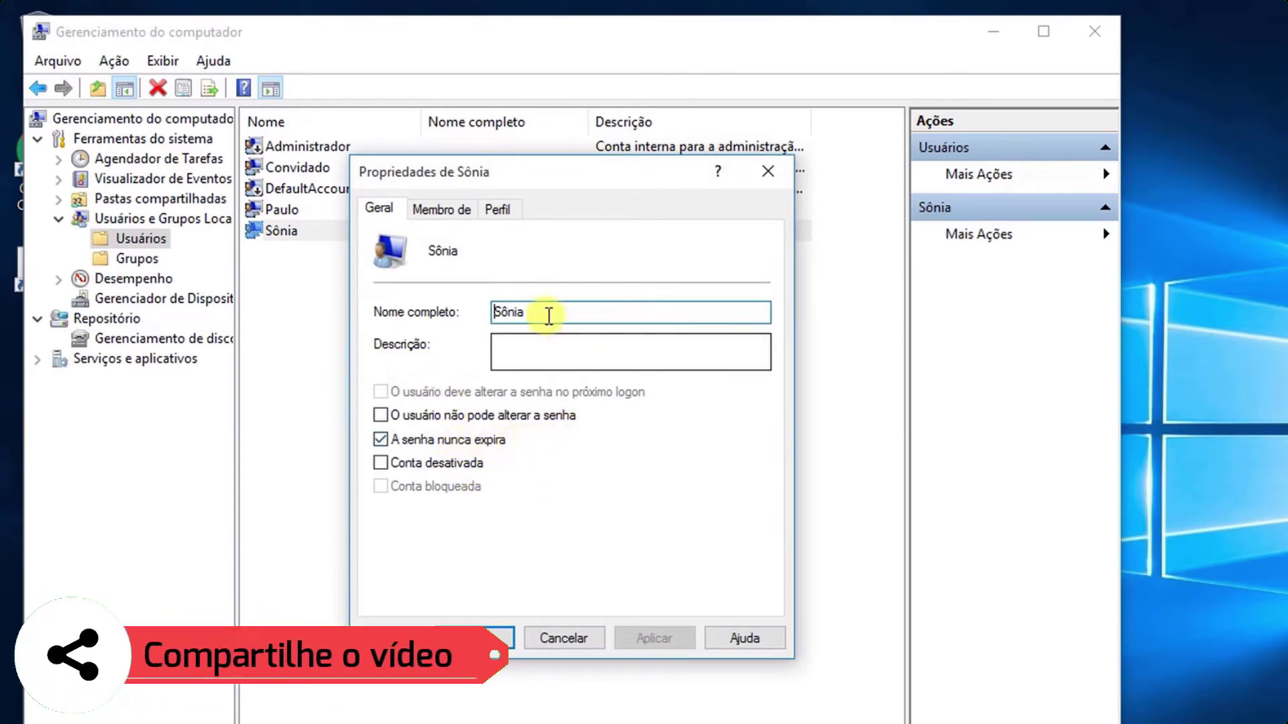
{"action": "left_click", "coordinate": [409, 208]}
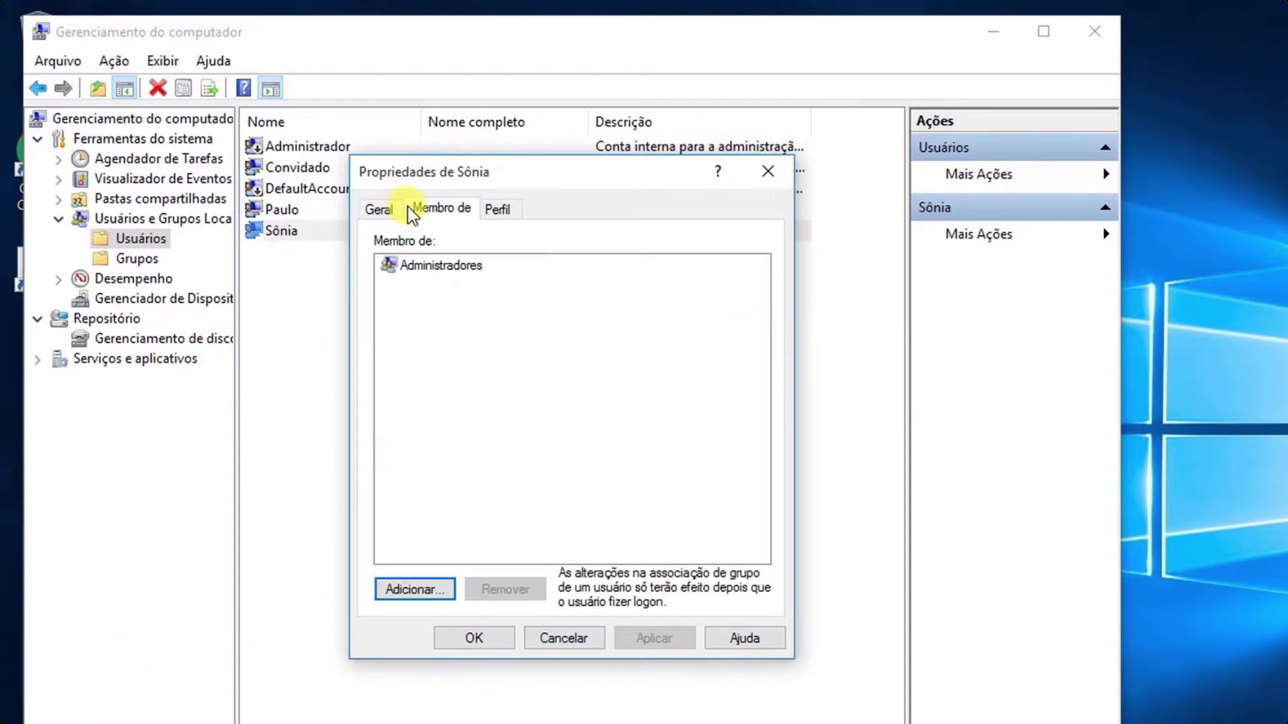
{"action": "left_click", "coordinate": [499, 207]}
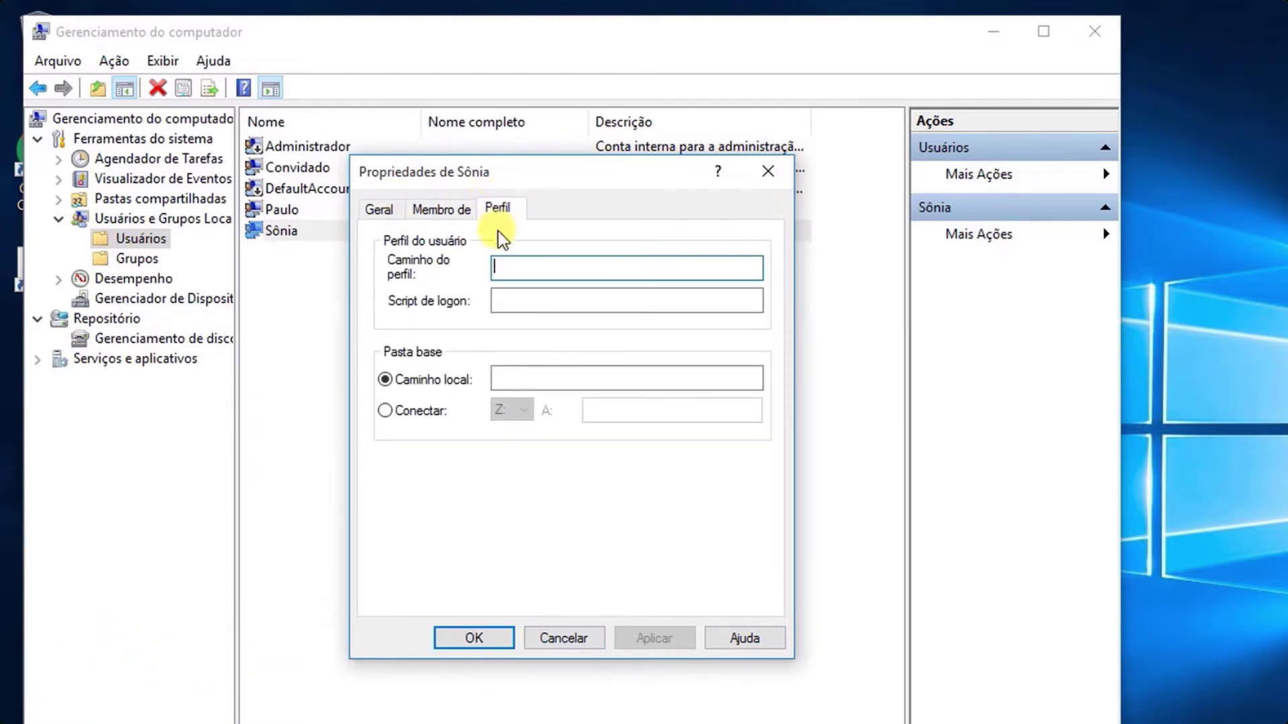
{"action": "left_click", "coordinate": [561, 638]}
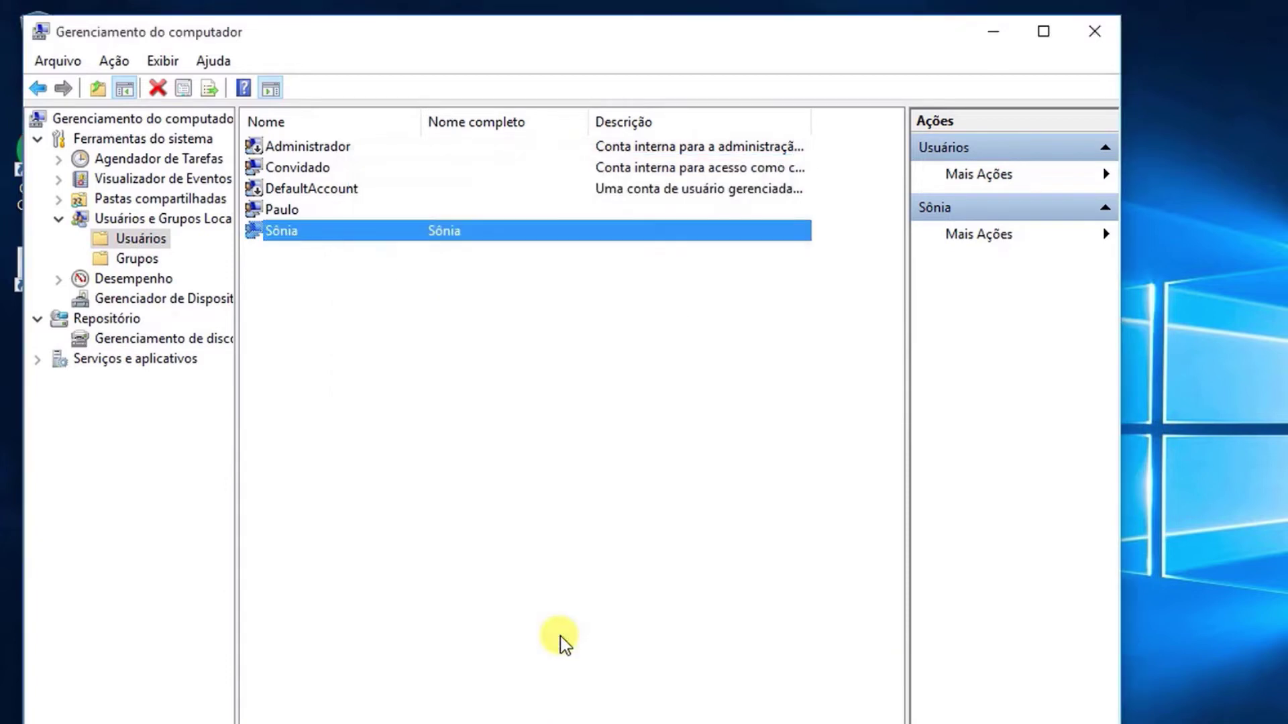
Disable the local user account listed just below DefaultAccount, apply the change, and close Computer Management.
{"action": "right_click", "coordinate": [279, 209]}
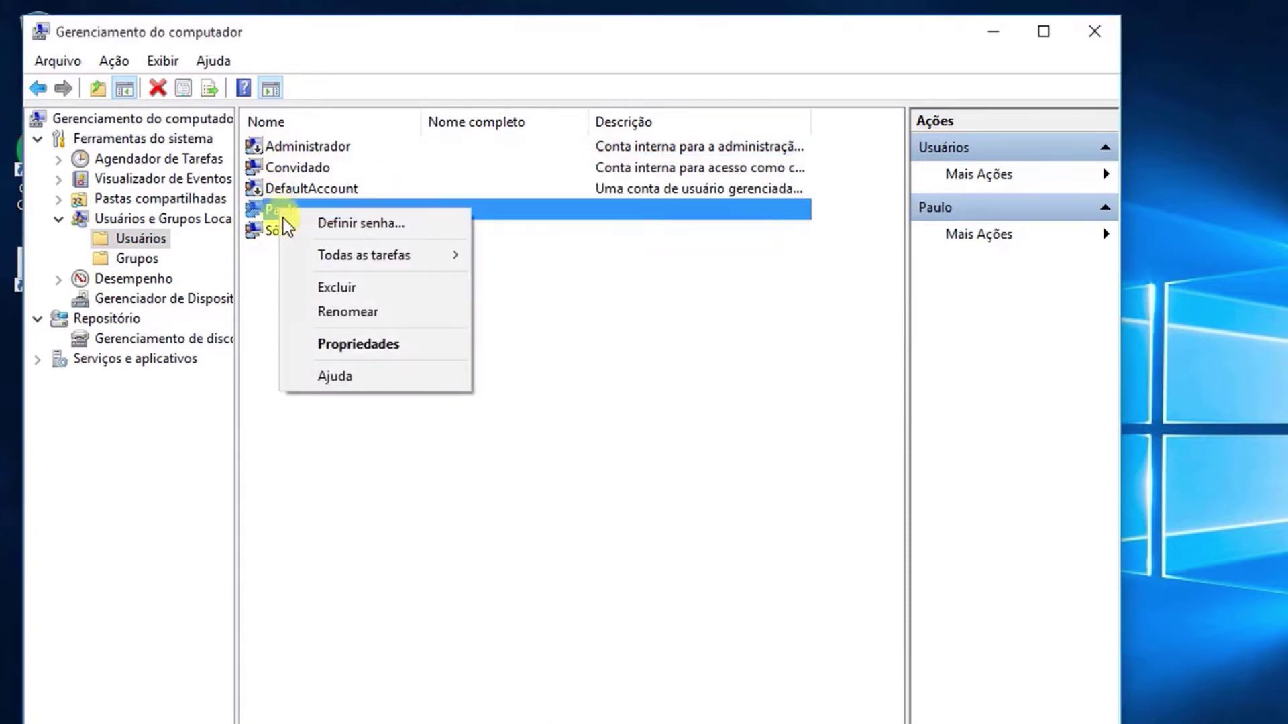
{"action": "left_click", "coordinate": [350, 344]}
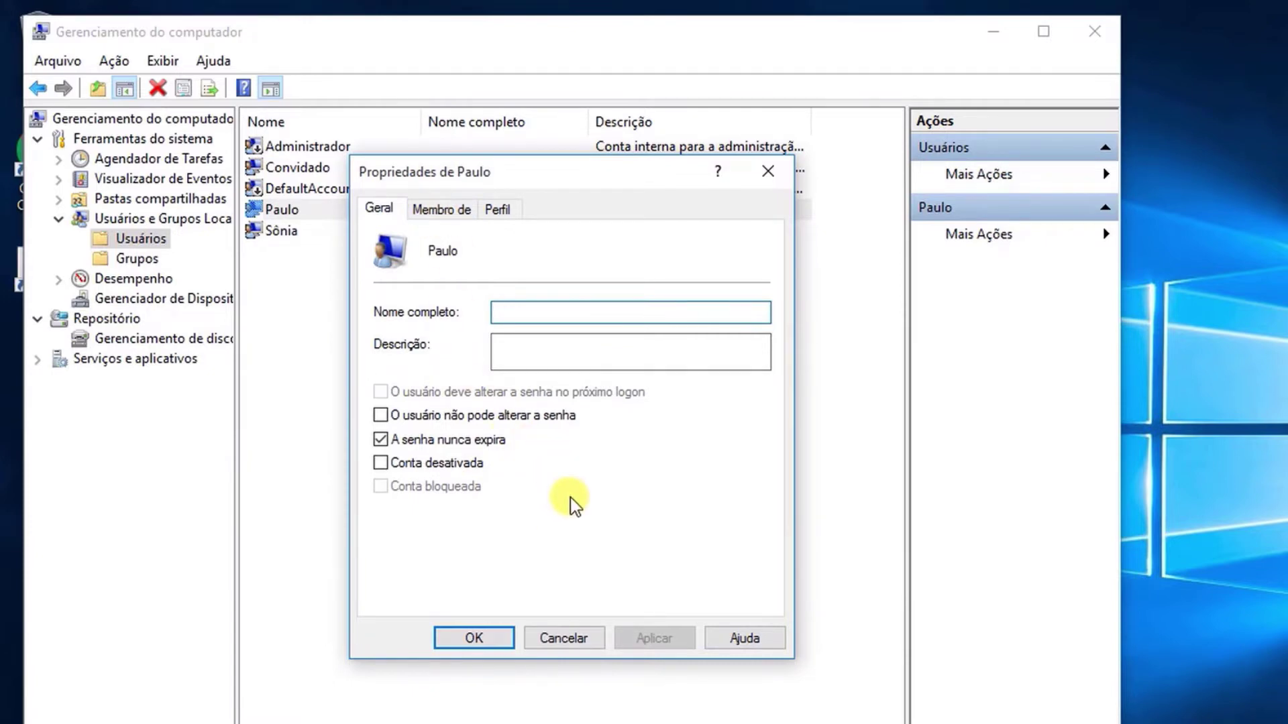
{"action": "left_click", "coordinate": [384, 465]}
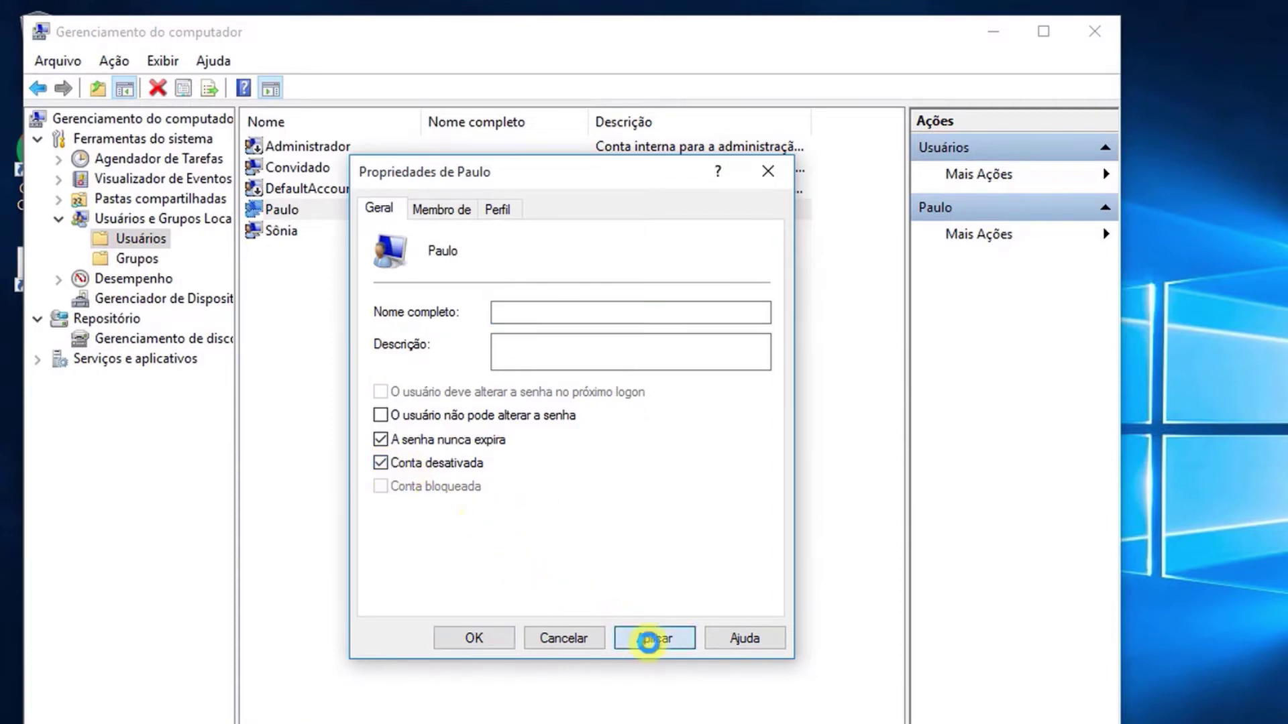
{"action": "left_click", "coordinate": [648, 639]}
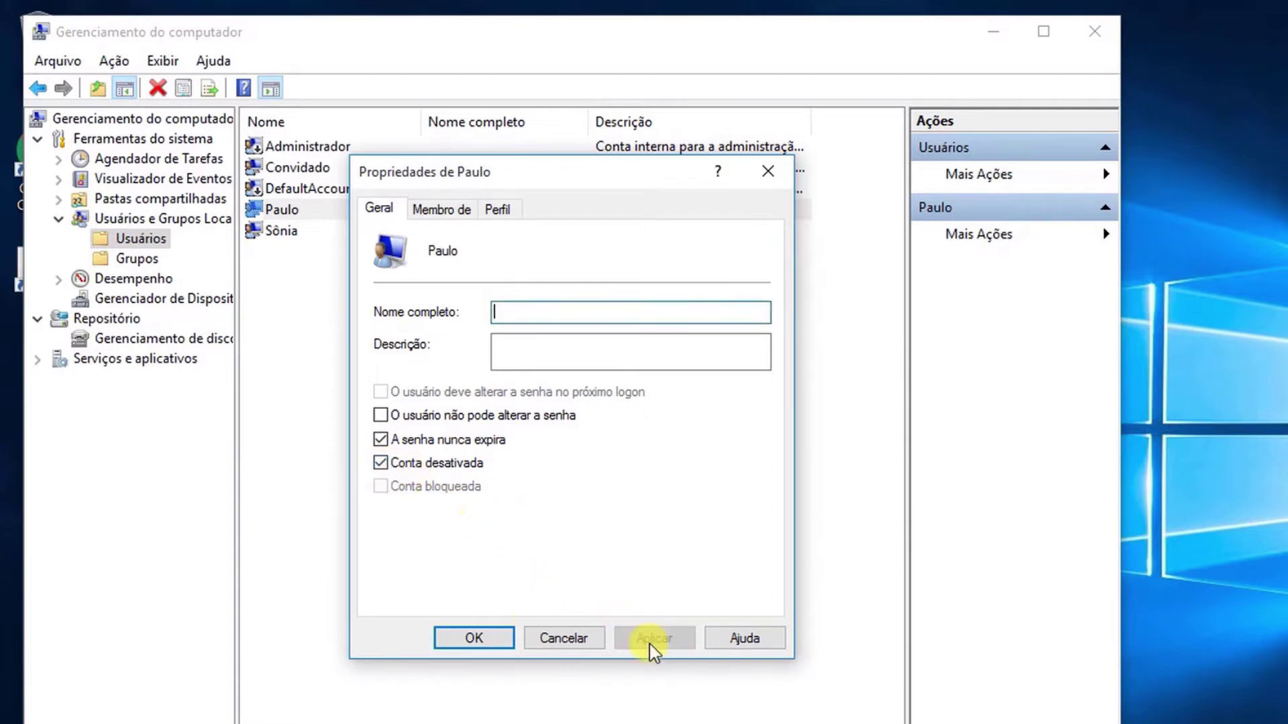
{"action": "left_click", "coordinate": [475, 640]}
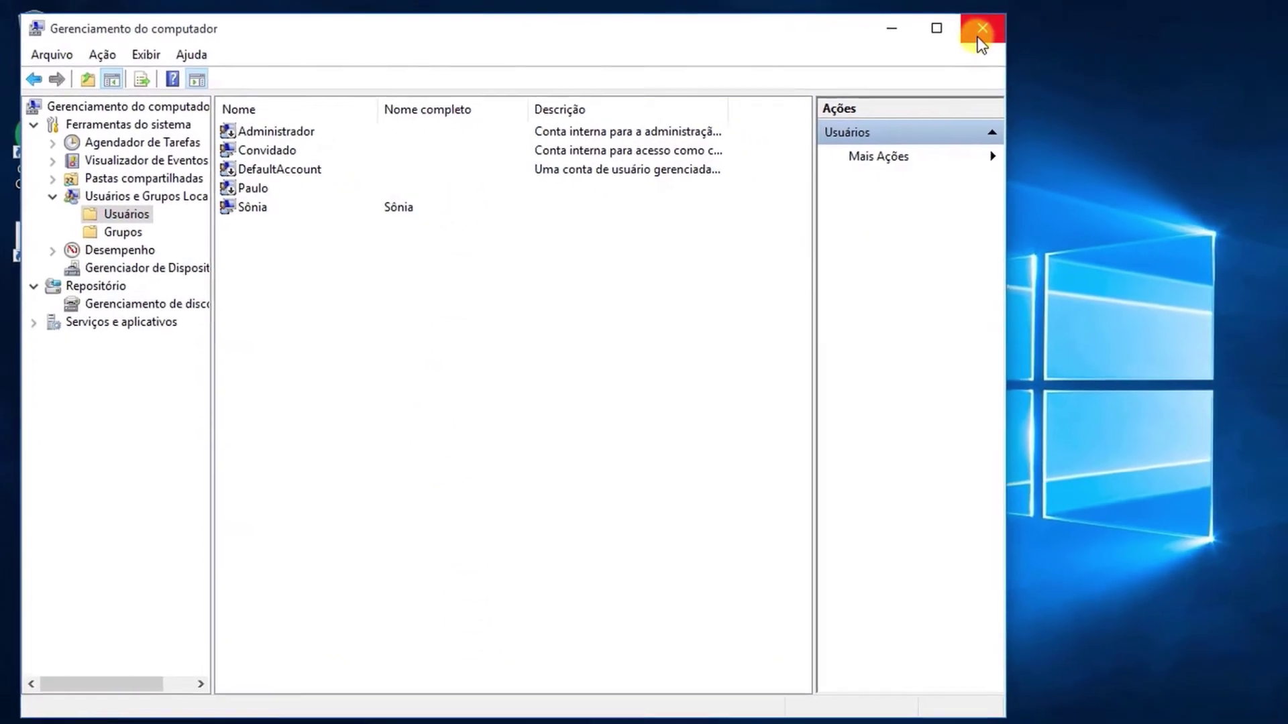
{"action": "left_click", "coordinate": [978, 37]}
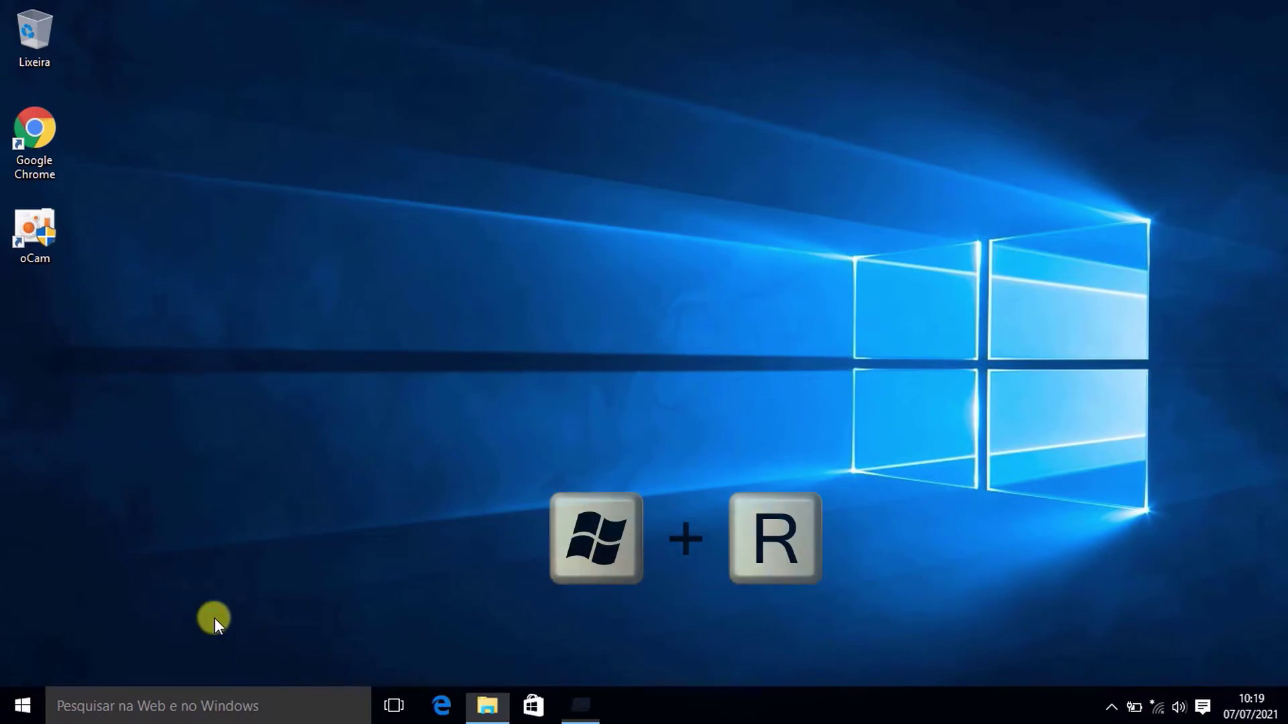
Run netplwiz and review the account list and advanced settings in User Accounts.
{"action": "key", "text": "super+r"}
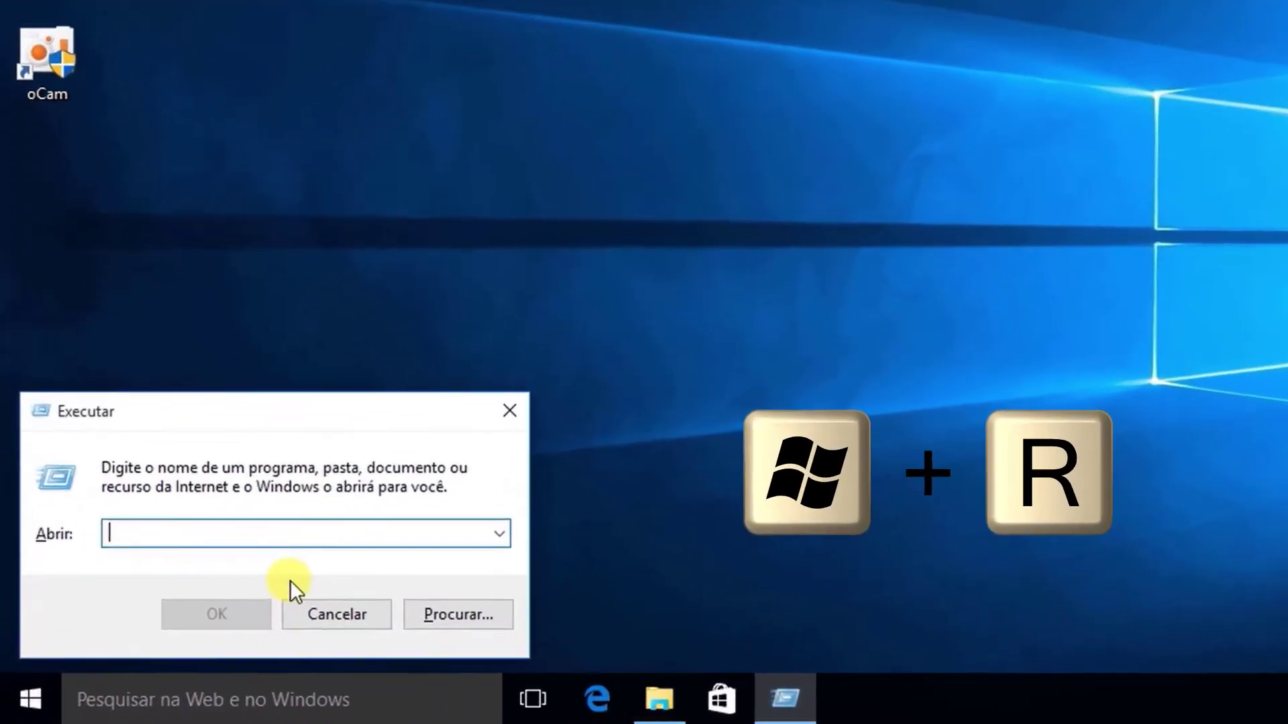
{"action": "type", "text": "netp"}
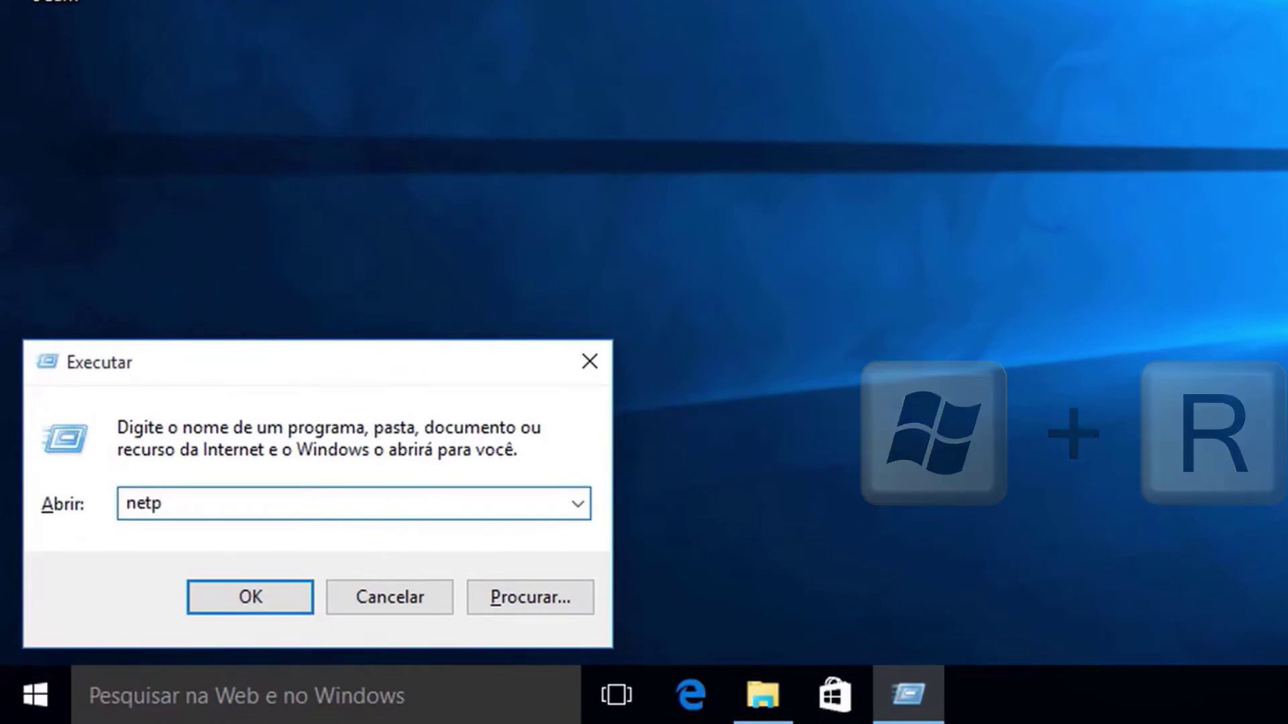
{"action": "type", "text": "lwiz"}
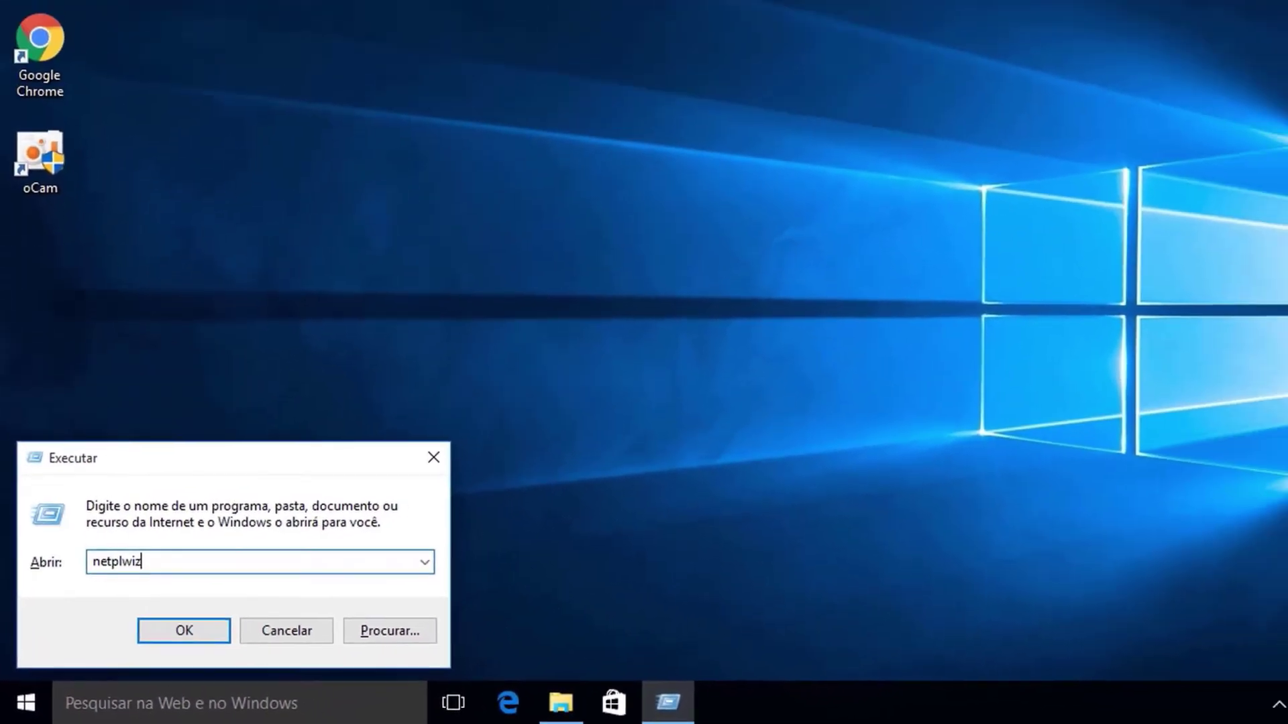
{"action": "key", "text": "Return"}
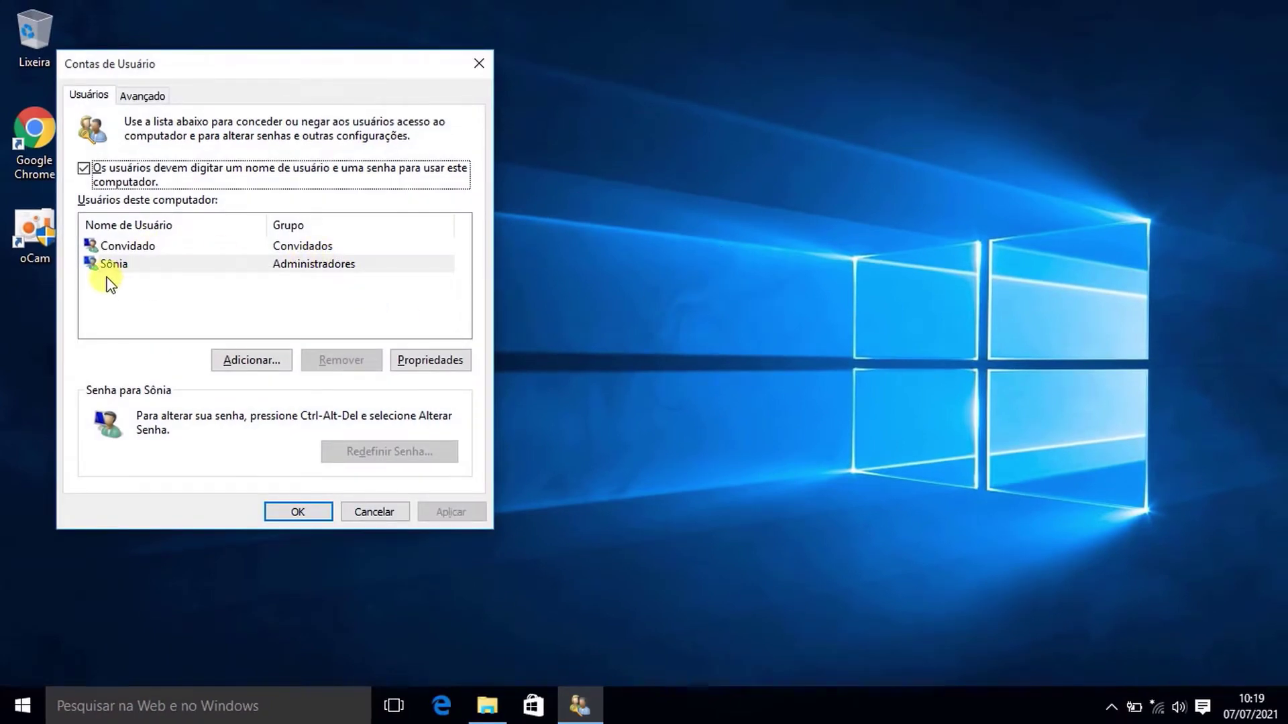
{"action": "left_click", "coordinate": [128, 261]}
{"action": "left_click", "coordinate": [142, 95]}
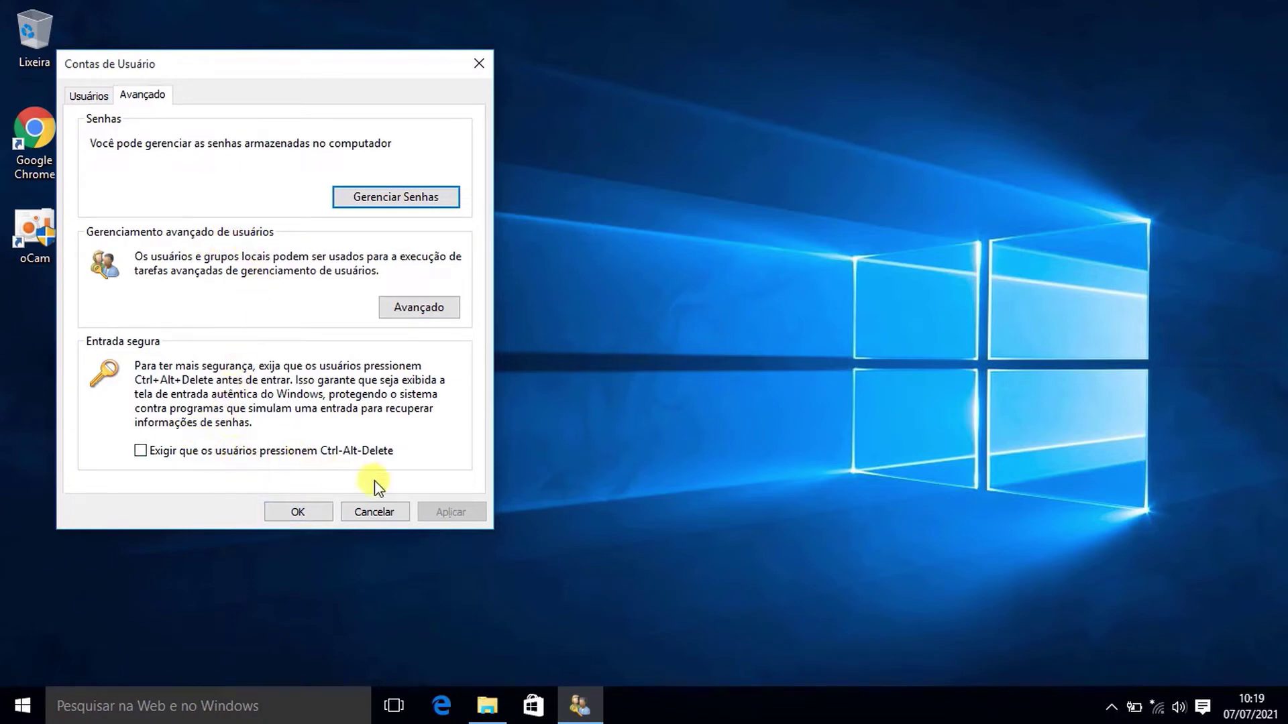
{"action": "left_click", "coordinate": [88, 96]}
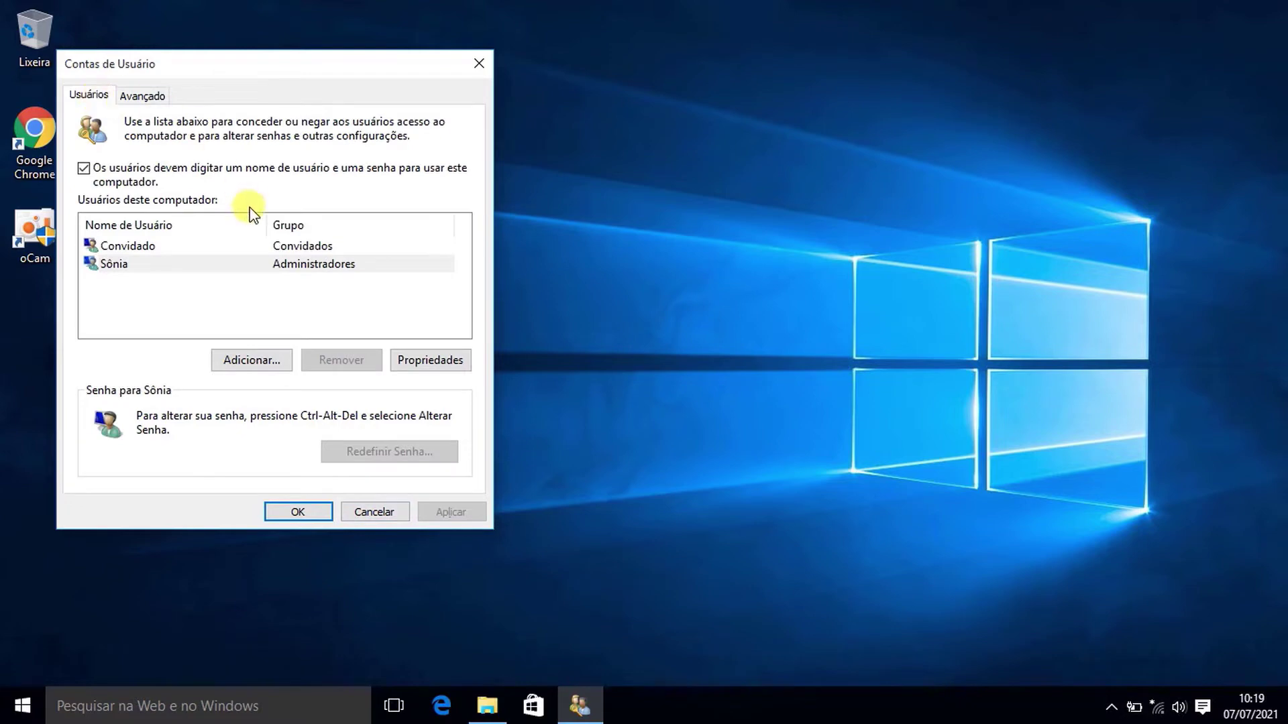
Check the group membership of the account in the Administradores group, keeping the Administrador level, and close User Accounts.
{"action": "left_click", "coordinate": [165, 265]}
{"action": "left_click", "coordinate": [422, 353]}
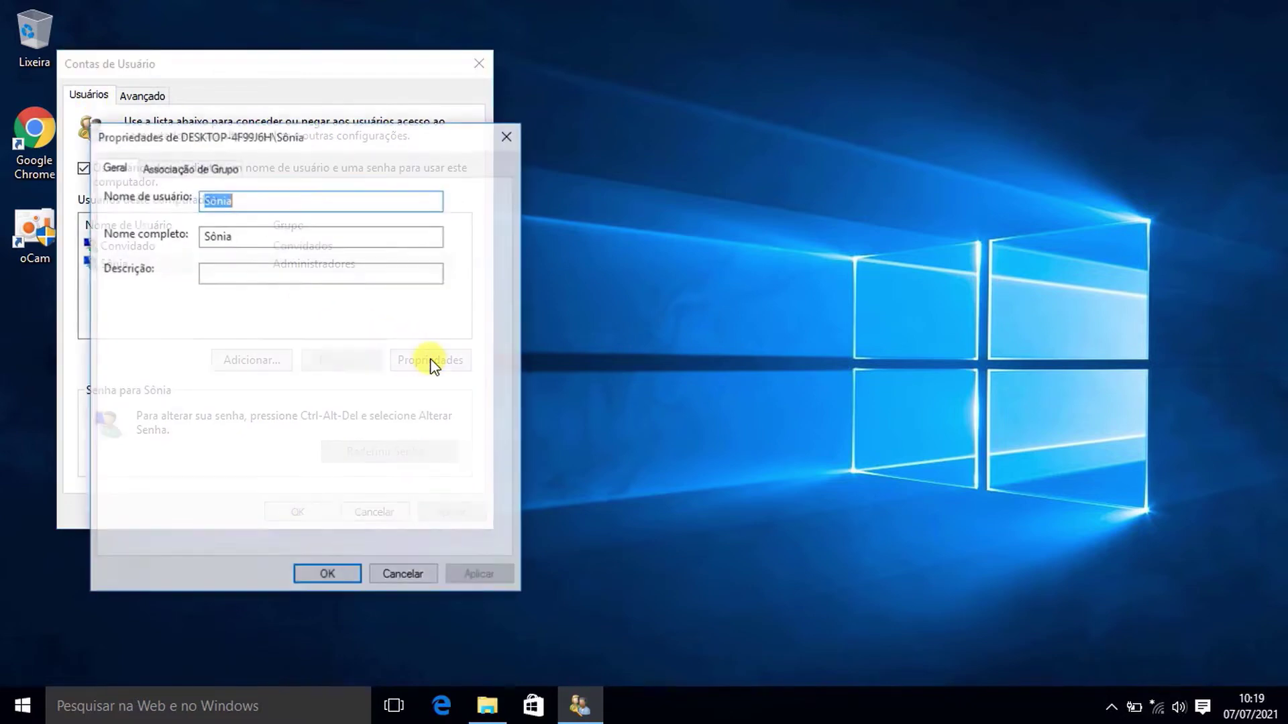
{"action": "left_click", "coordinate": [189, 172]}
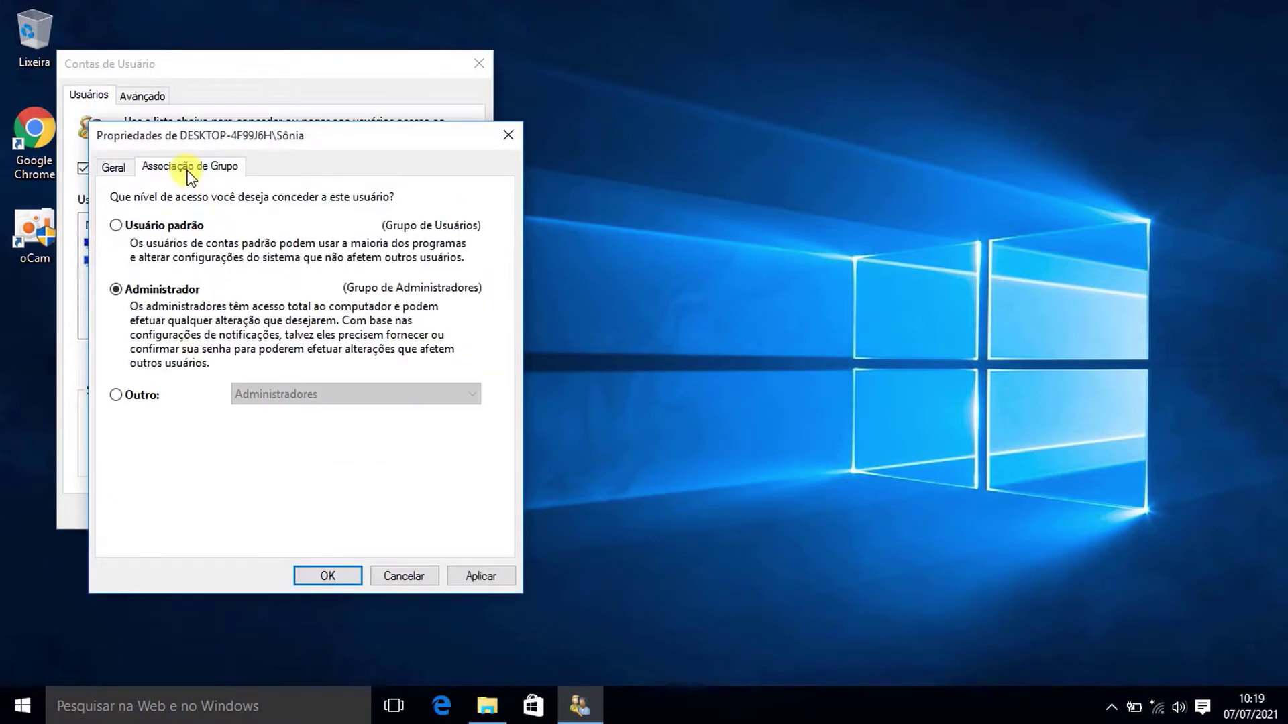
{"action": "left_click", "coordinate": [326, 576]}
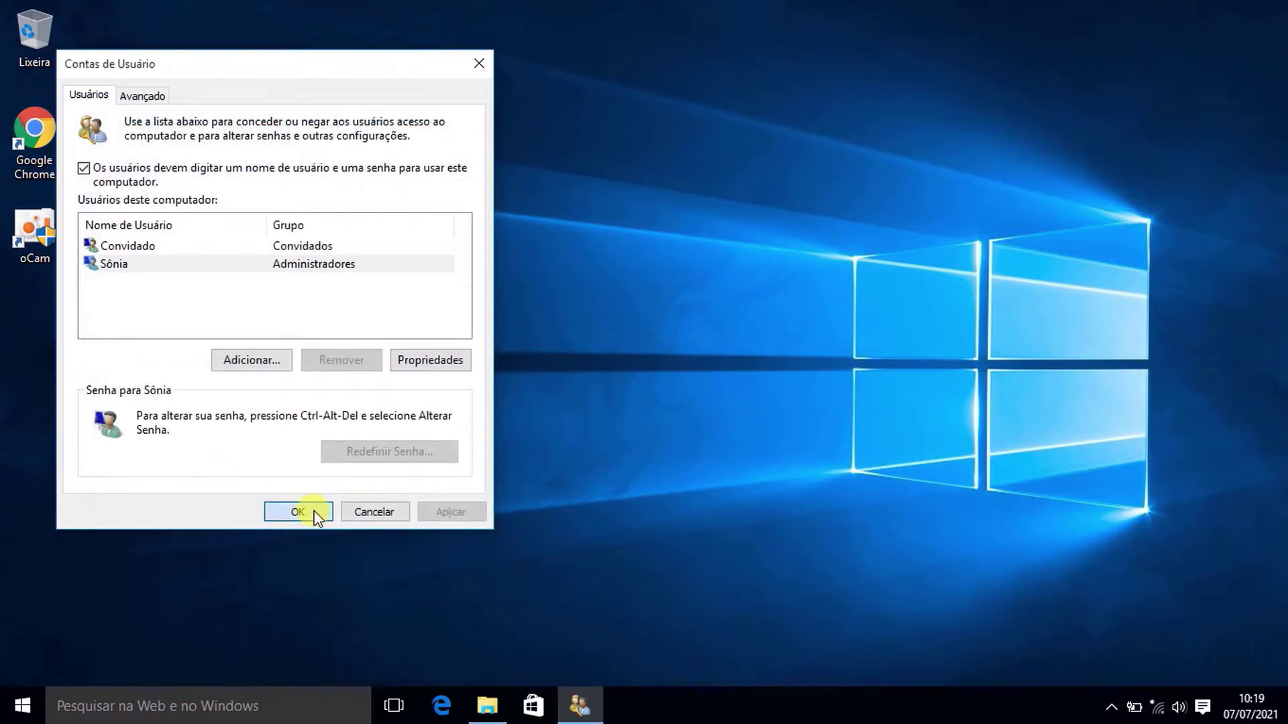
{"action": "left_click", "coordinate": [298, 511]}
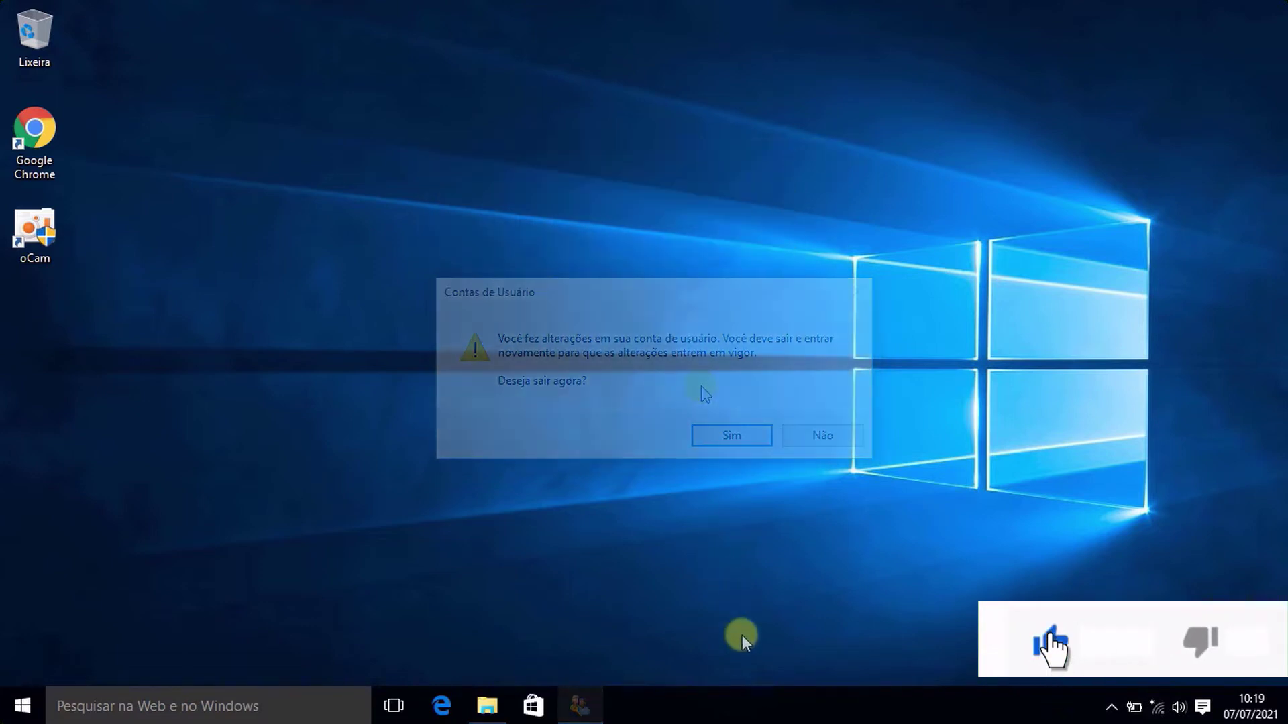
View the signed-in users in the detailed view of Task Manager, then close it.
{"action": "right_click", "coordinate": [675, 700]}
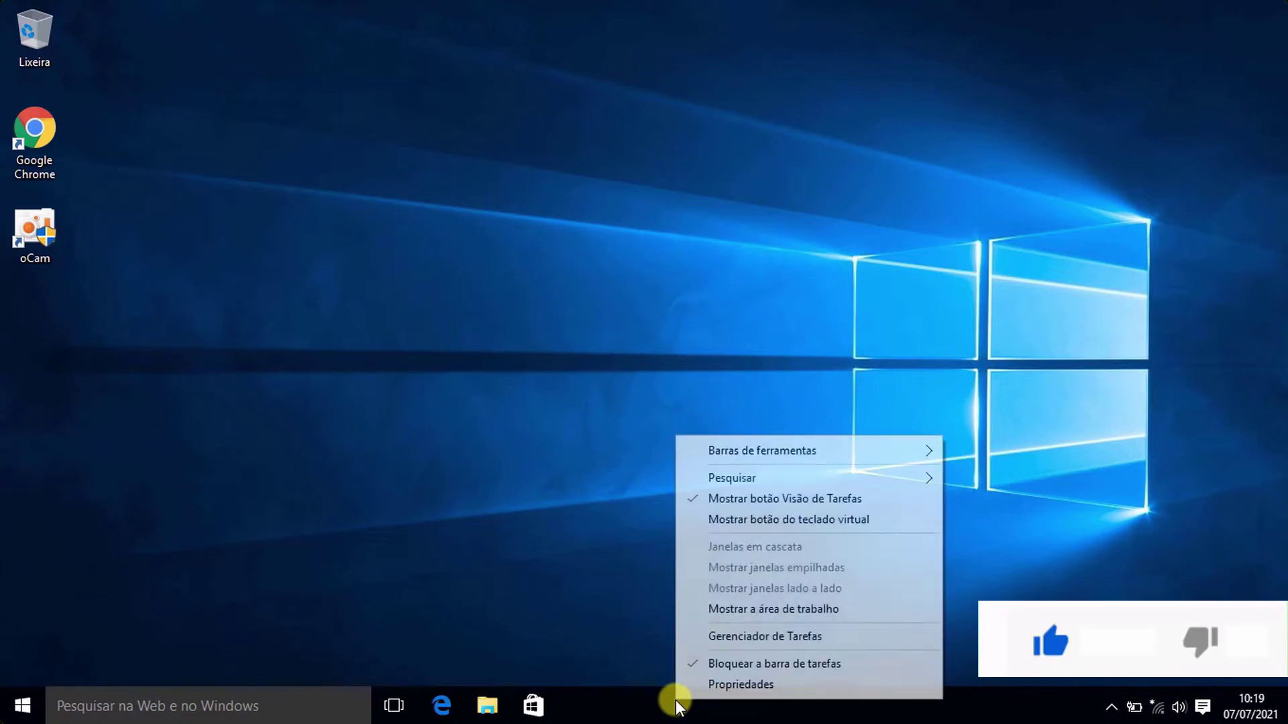
{"action": "left_click", "coordinate": [781, 638]}
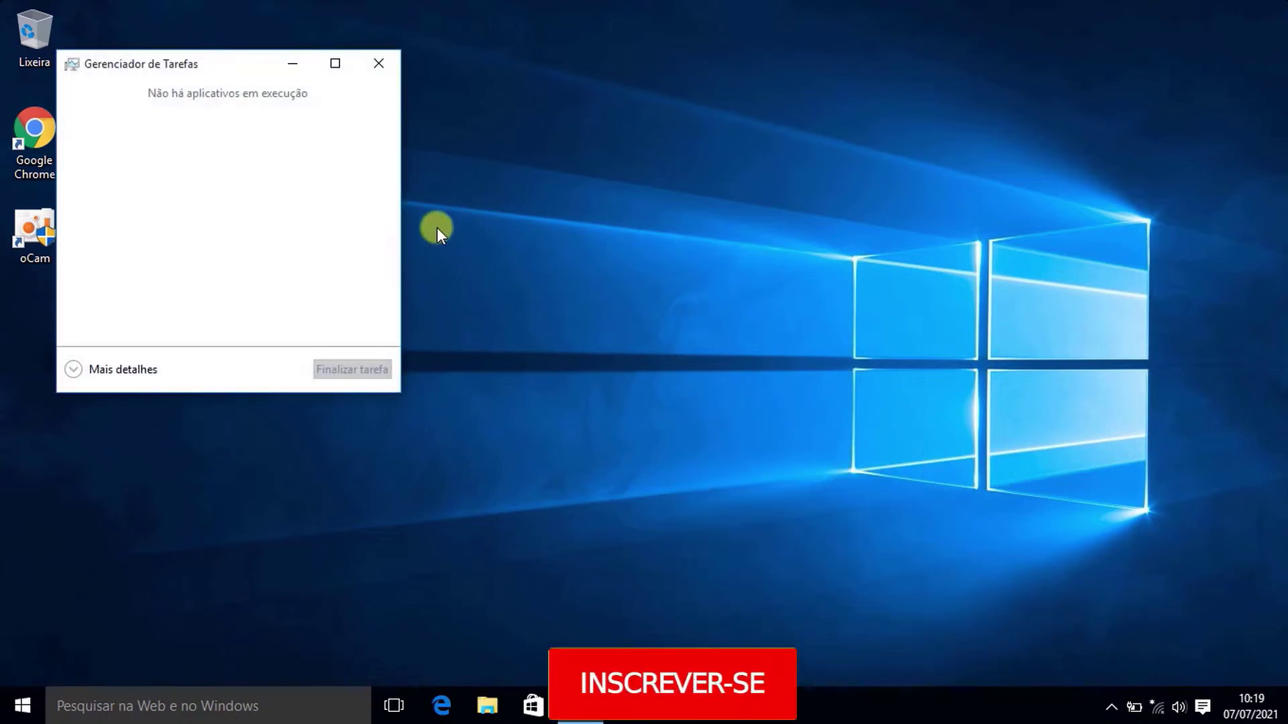
{"action": "left_click", "coordinate": [121, 372]}
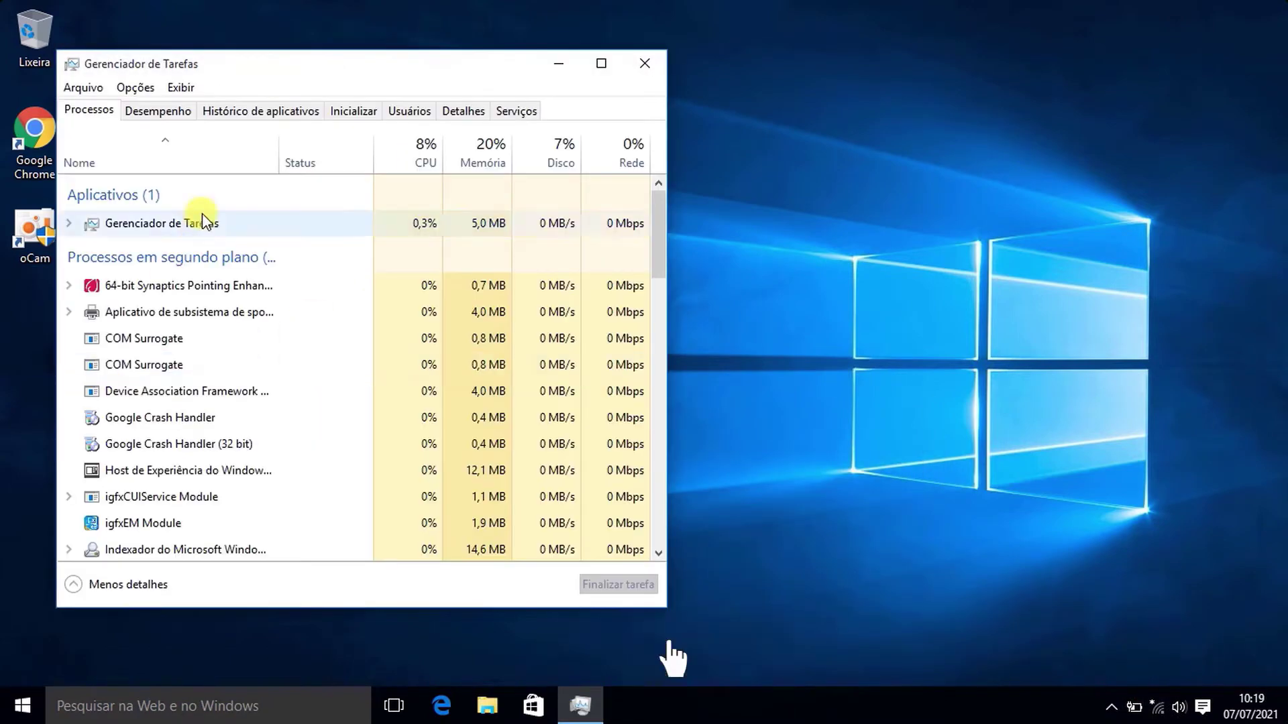
{"action": "left_click_drag", "start_coordinate": [325, 72], "coordinate": [639, 52]}
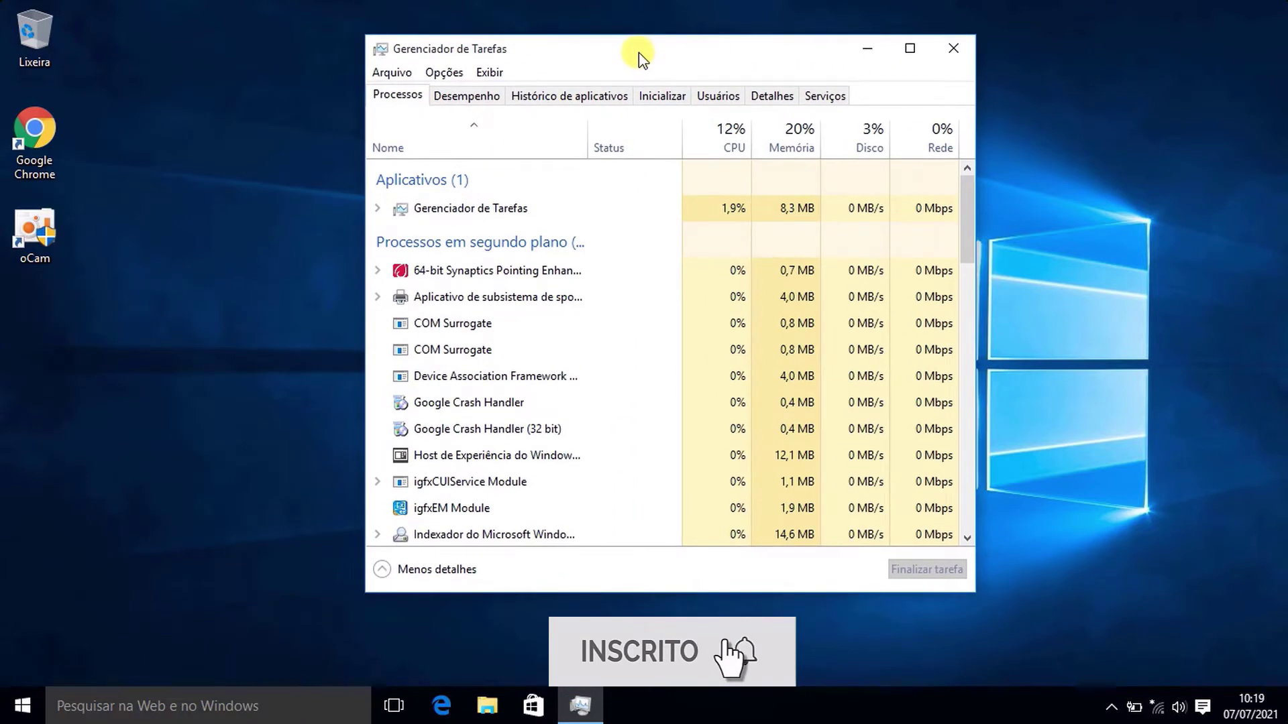
{"action": "left_click", "coordinate": [721, 96]}
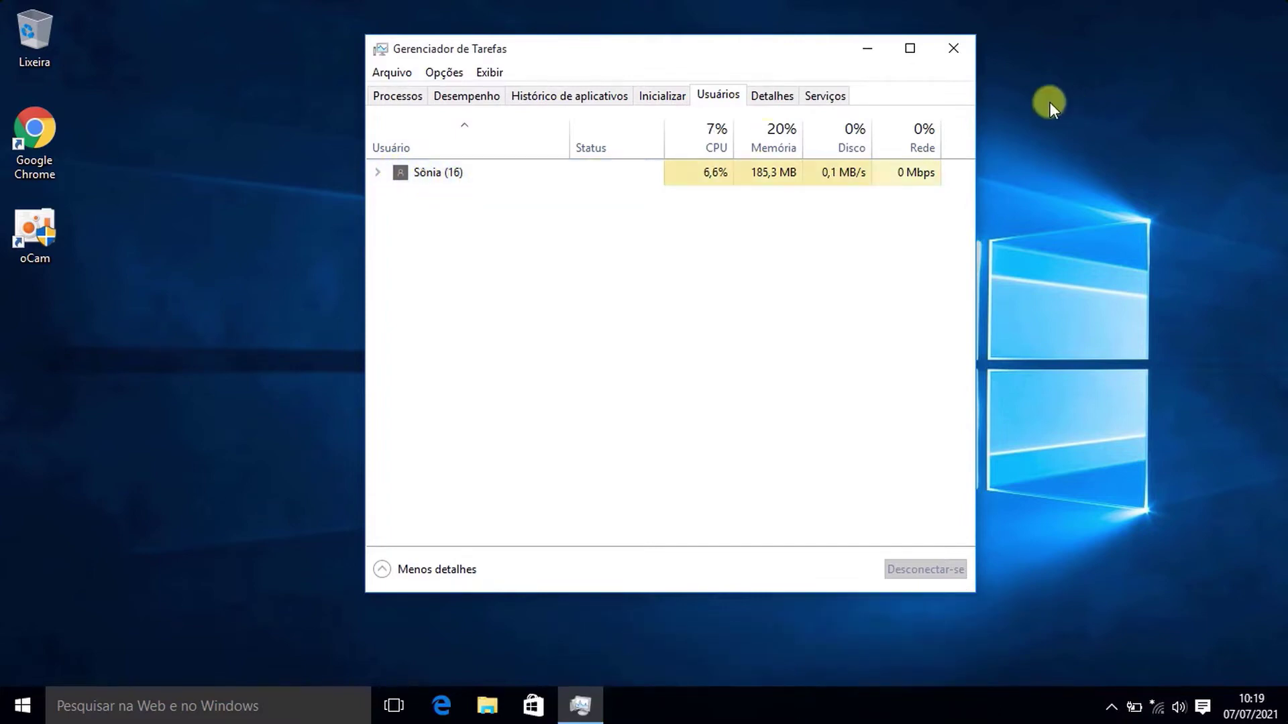
{"action": "left_click", "coordinate": [955, 50]}
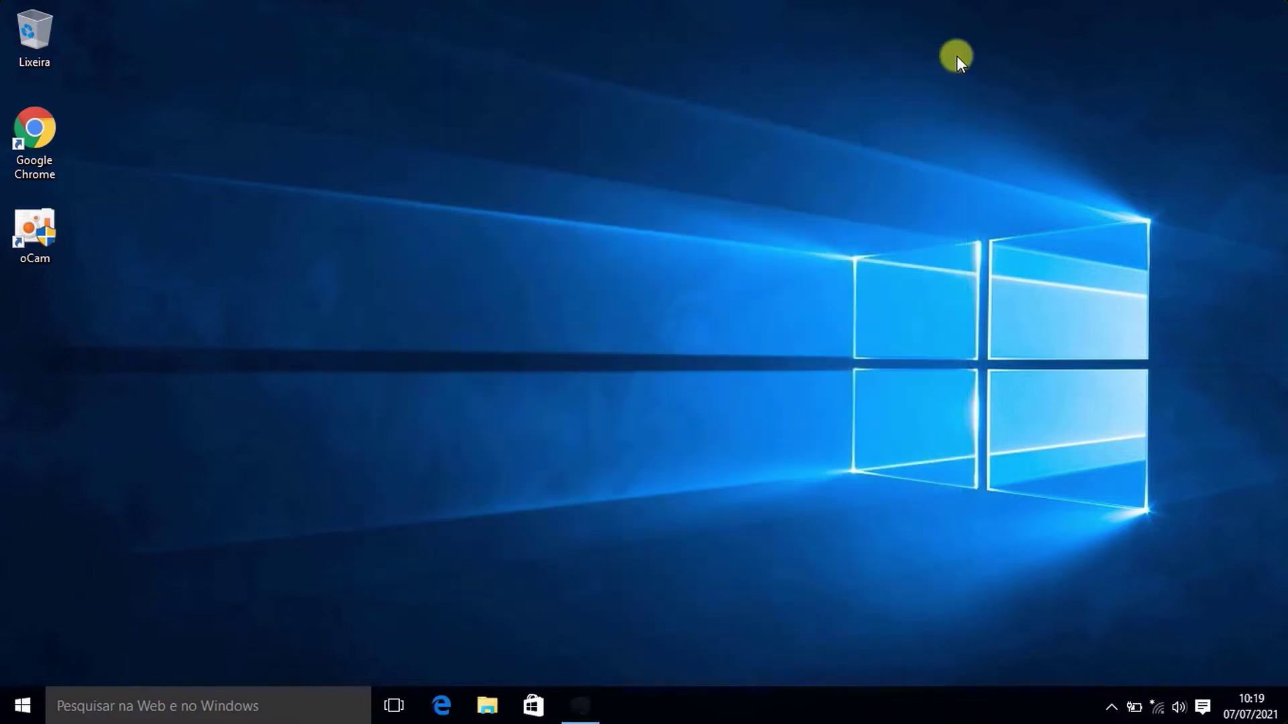
Open C:\Usuários in File Explorer, view the contents of the user folder listed above Público, and return to Usuários.
{"action": "left_click", "coordinate": [487, 704]}
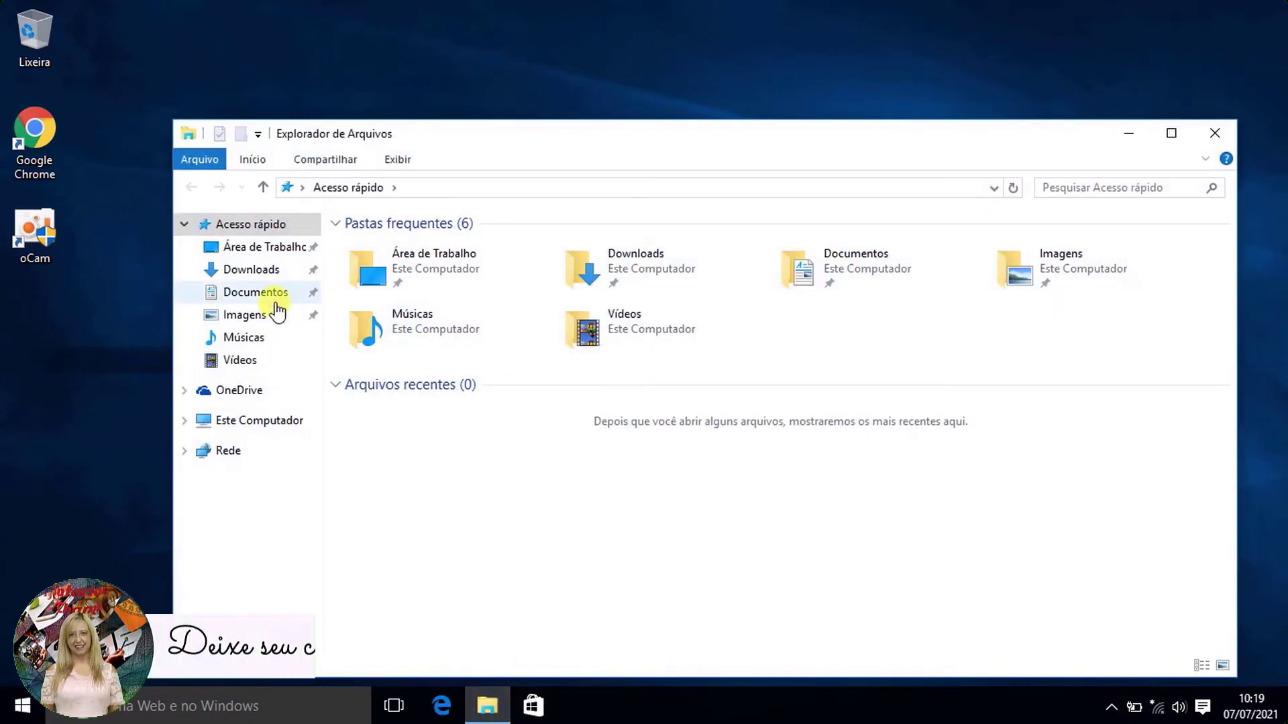
{"action": "left_click", "coordinate": [267, 423]}
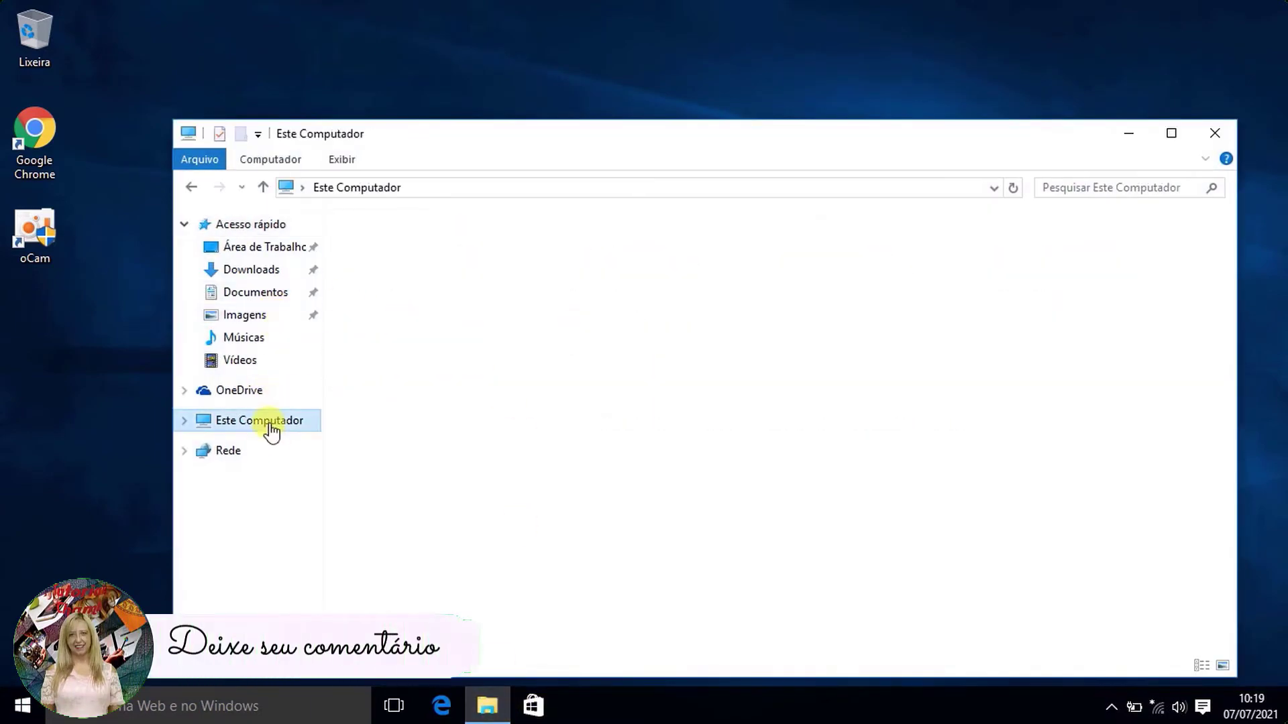
{"action": "double_click", "coordinate": [416, 401]}
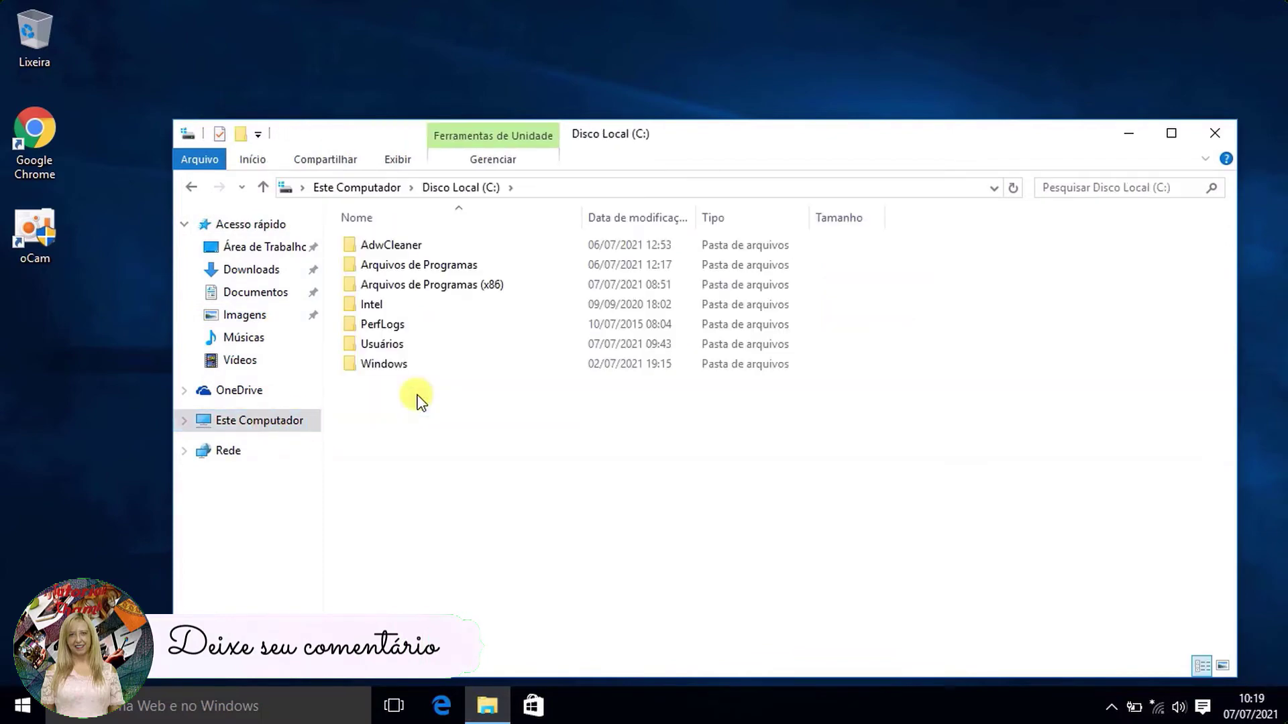
{"action": "double_click", "coordinate": [377, 344]}
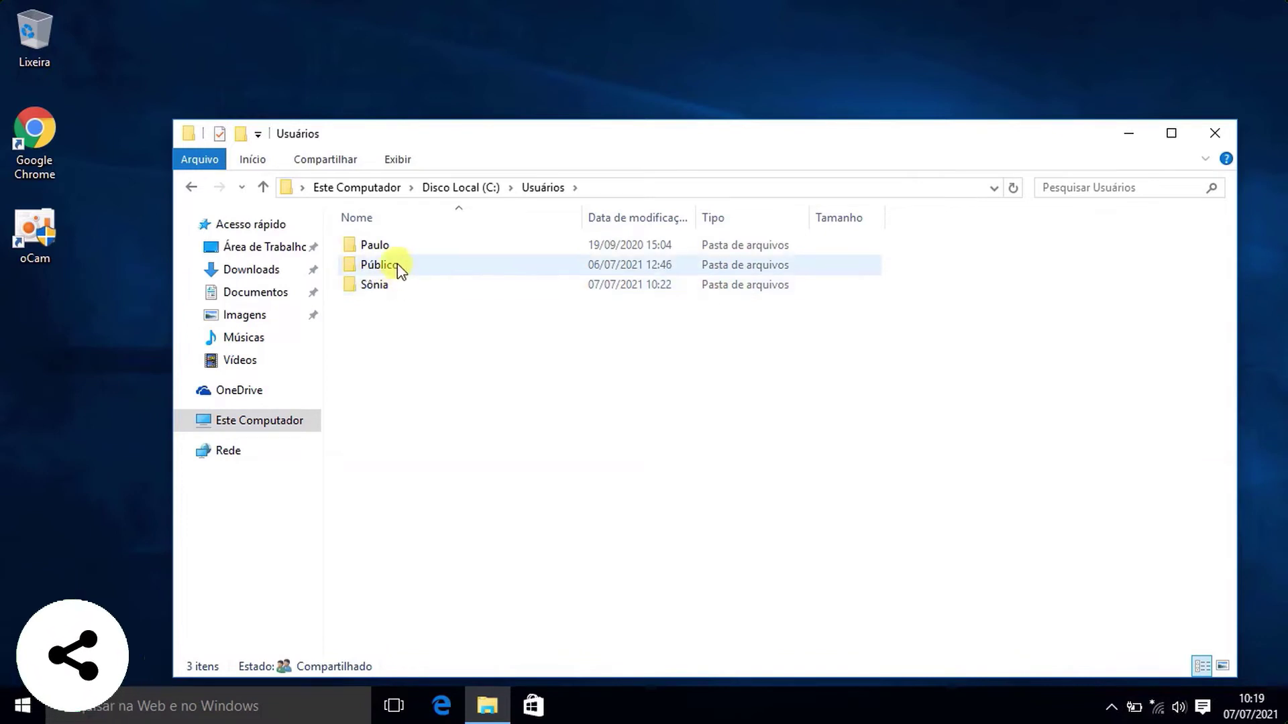
{"action": "double_click", "coordinate": [377, 246]}
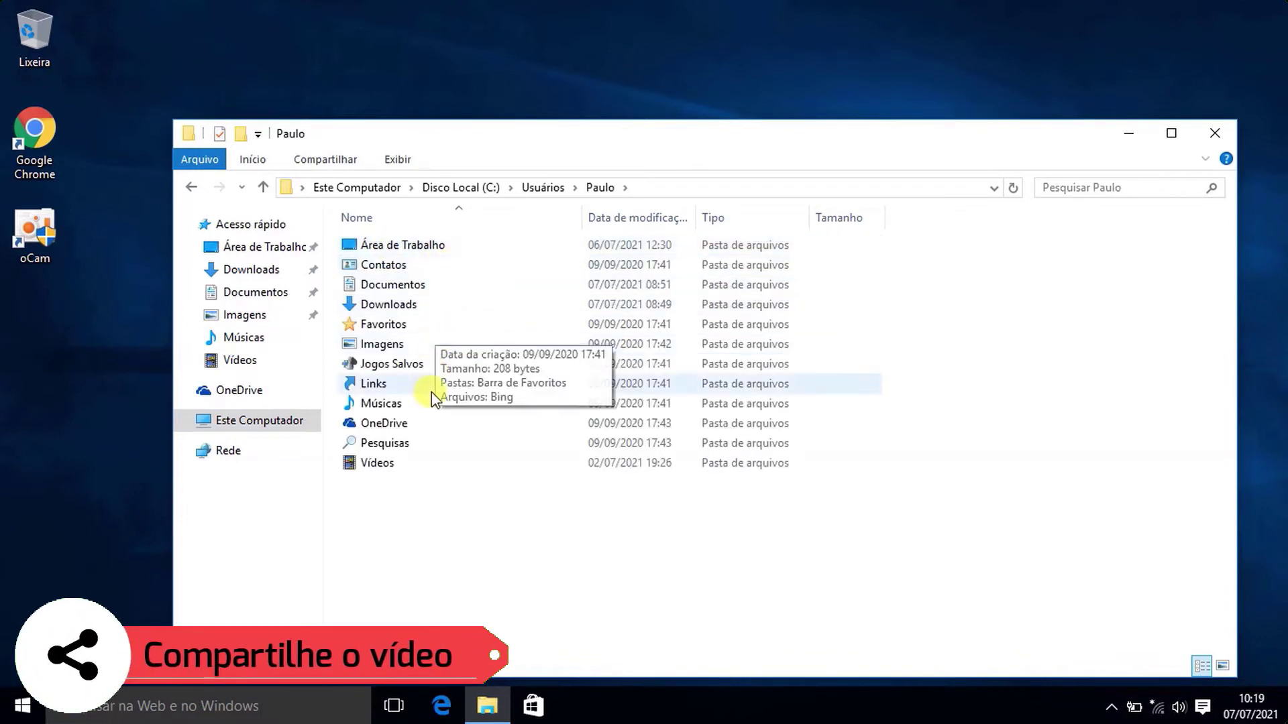
{"action": "left_click", "coordinate": [193, 188]}
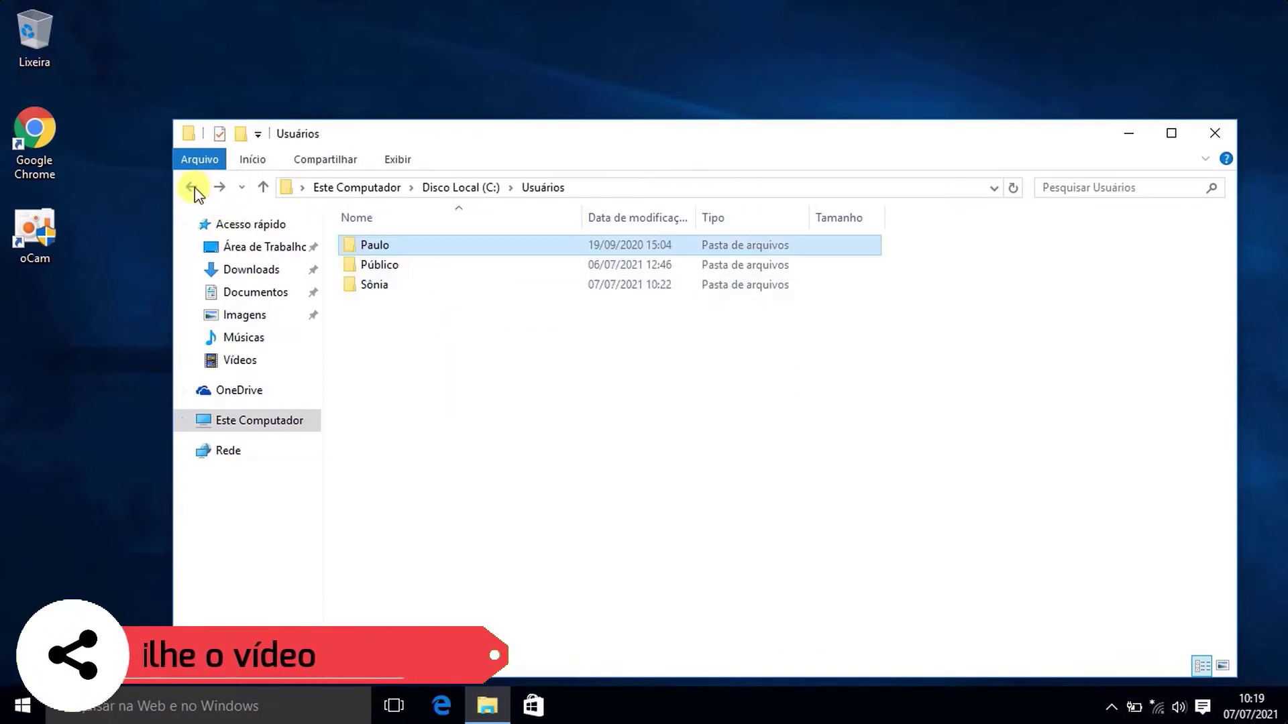
Permanently delete the user folder listed above Público with administrator permission, including its system files, applying the choice to all current items.
{"action": "right_click", "coordinate": [370, 248]}
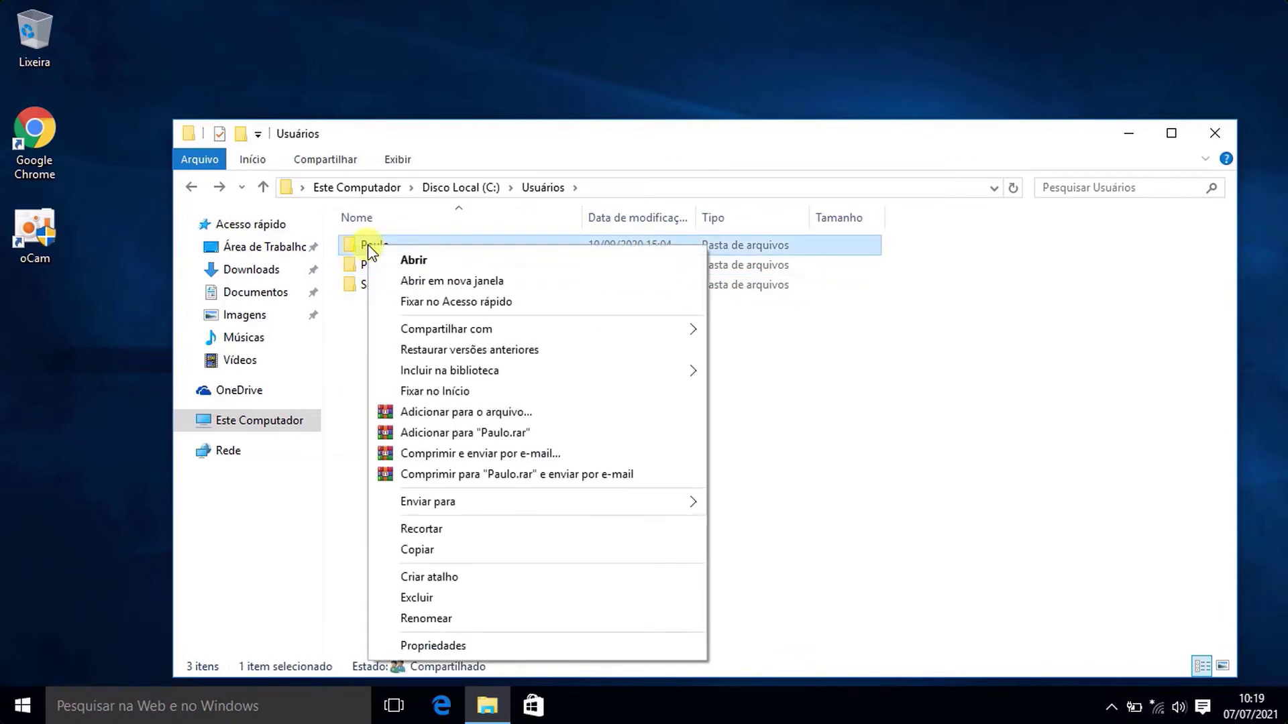
{"action": "left_click", "coordinate": [417, 597]}
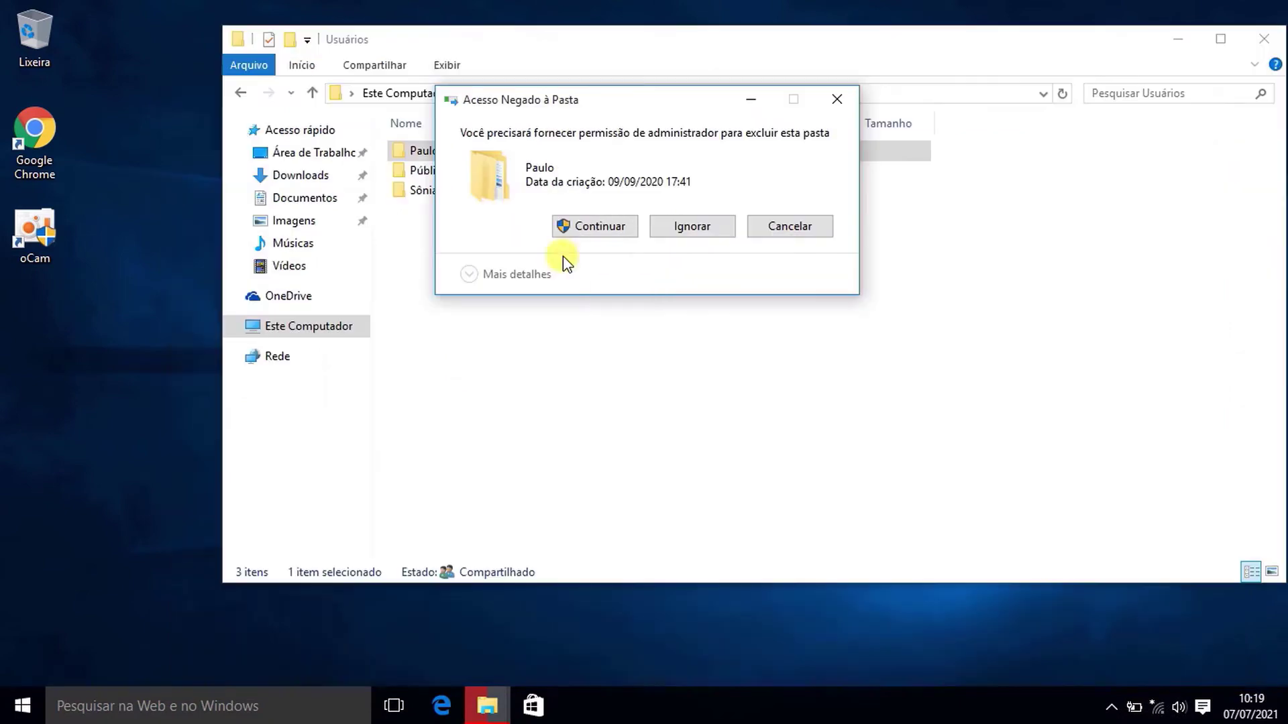
{"action": "left_click", "coordinate": [595, 228]}
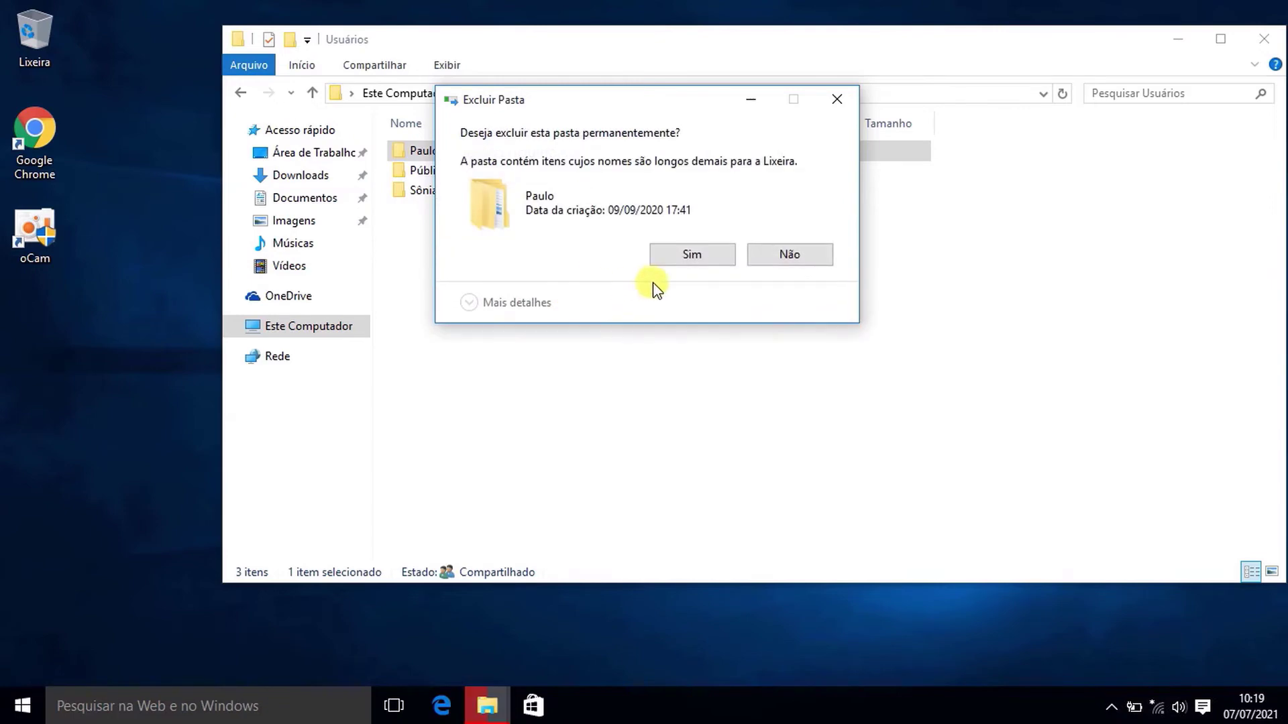
{"action": "left_click", "coordinate": [695, 258]}
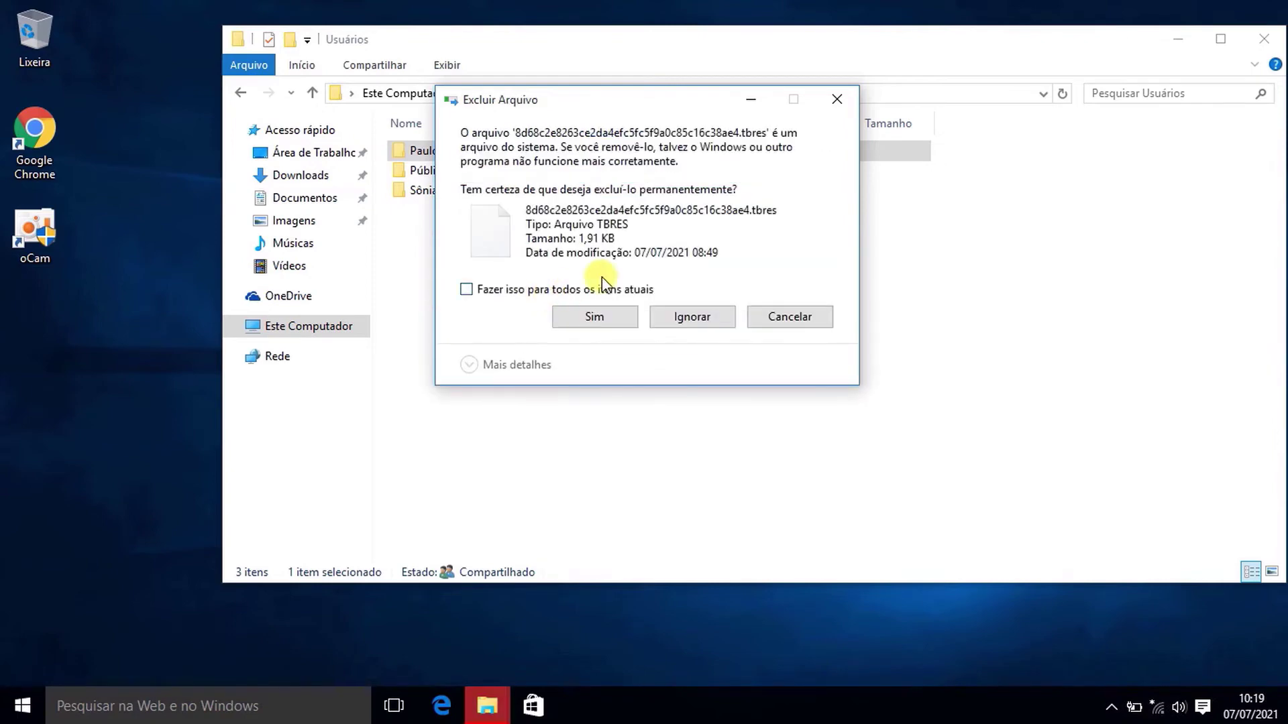
{"action": "left_click", "coordinate": [613, 315]}
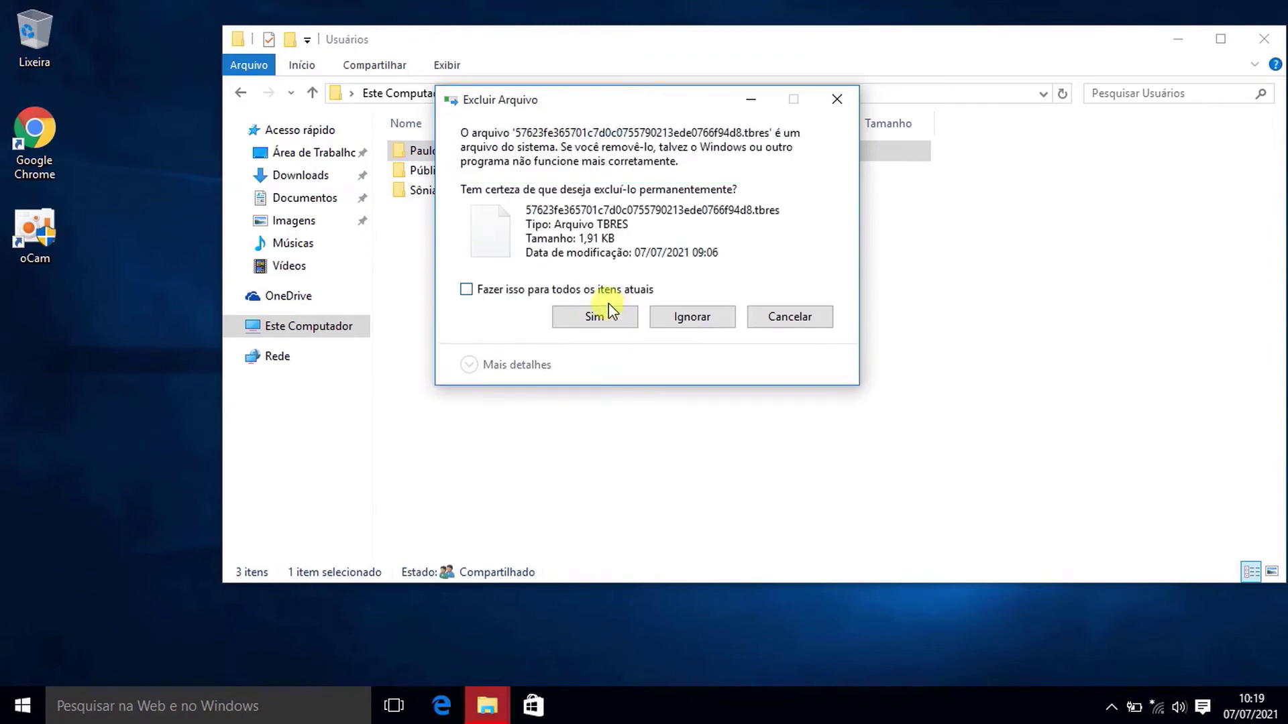
{"action": "left_click", "coordinate": [608, 293]}
{"action": "left_click", "coordinate": [613, 316]}
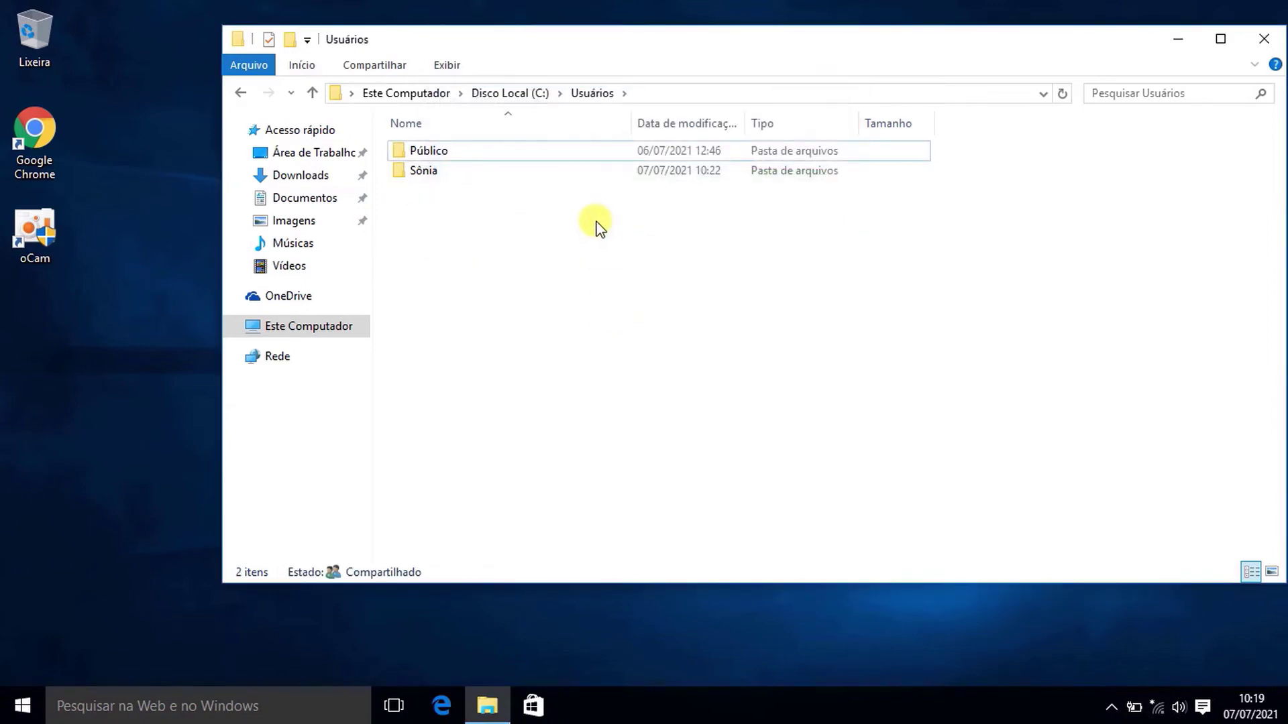
View the contents of the user folder listed below Público, return to Usuários, and close File Explorer.
{"action": "double_click", "coordinate": [453, 172]}
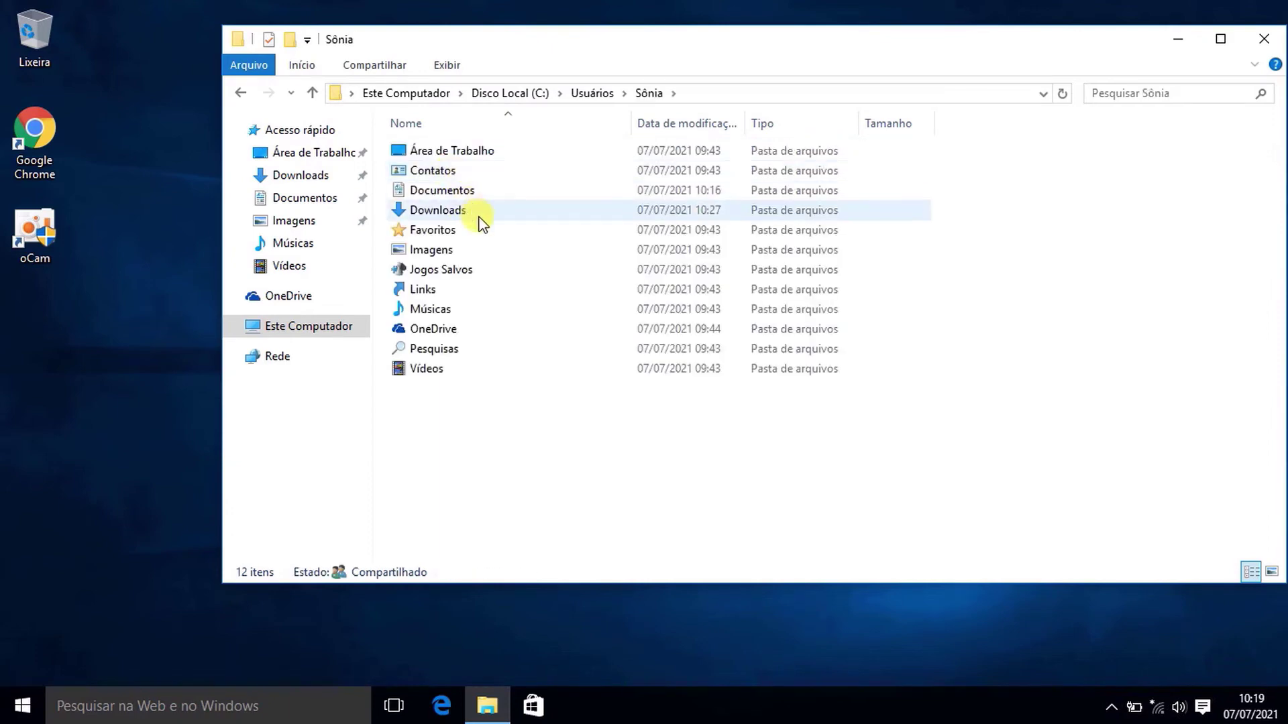
{"action": "left_click", "coordinate": [242, 93]}
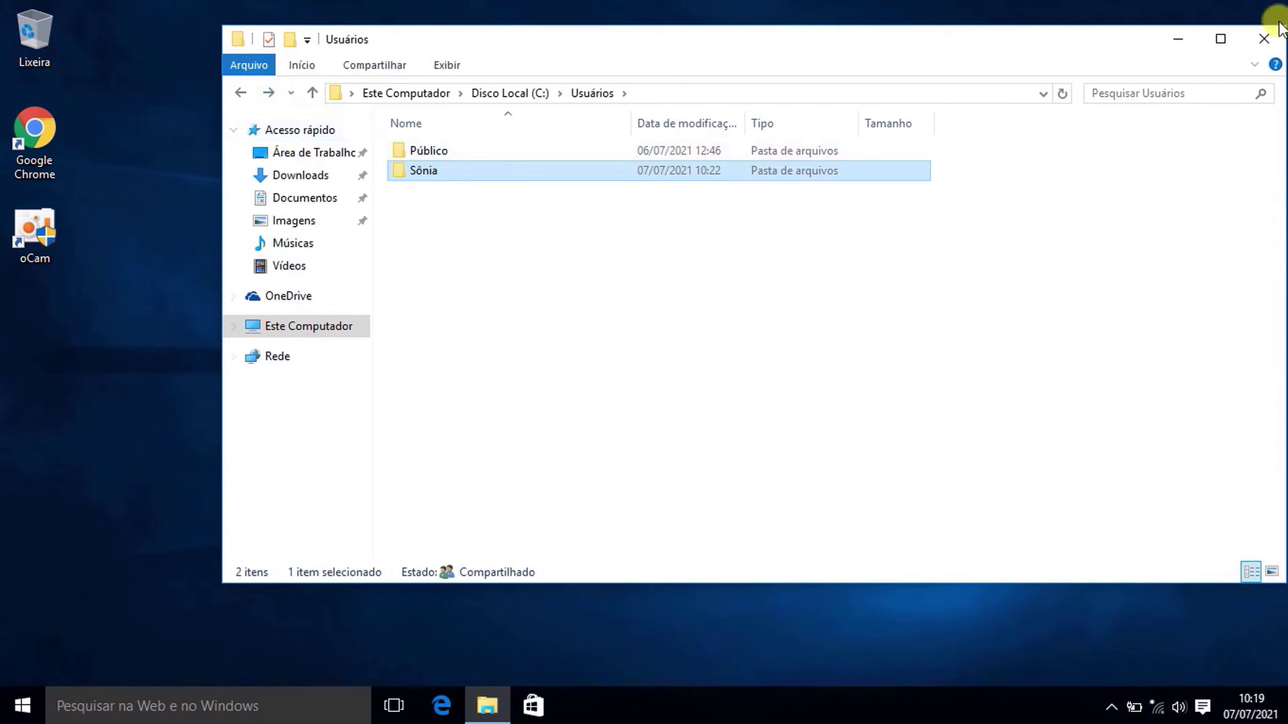
{"action": "left_click", "coordinate": [1260, 37]}
Run netplwiz, check the remaining accounts and the advanced options in User Accounts, and close it.
{"action": "key", "text": "super+i"}
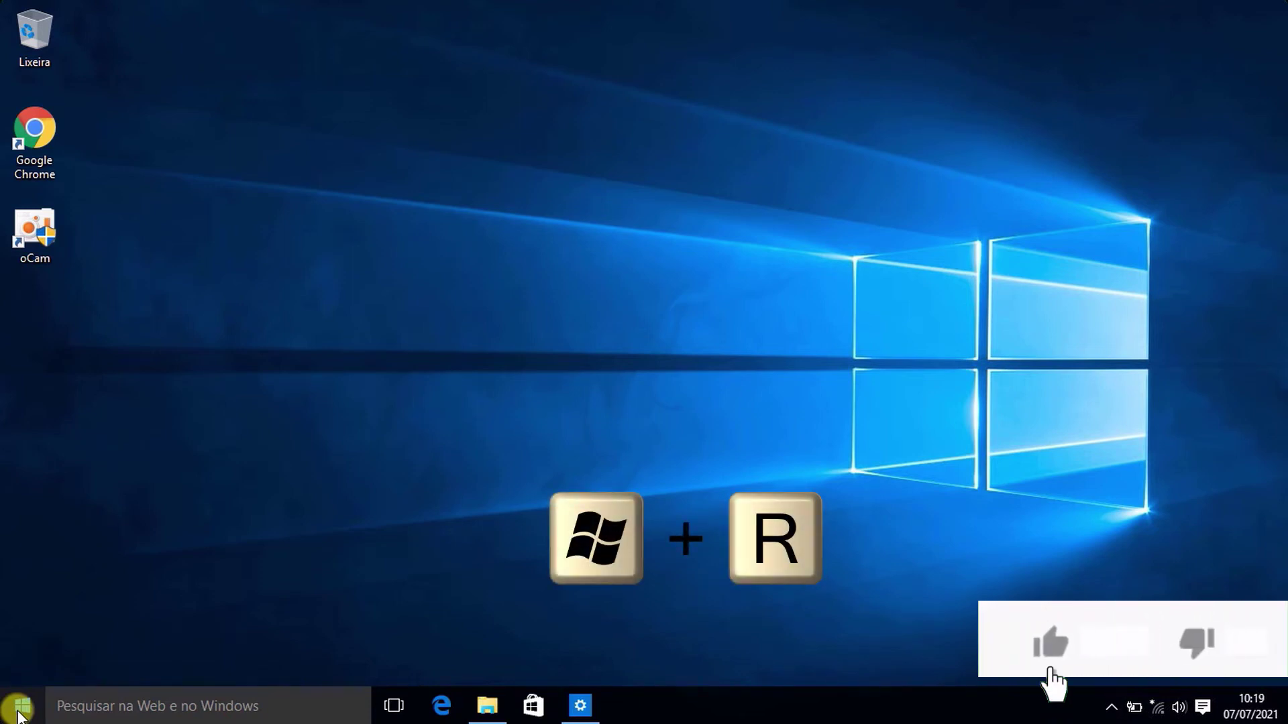
{"action": "key", "text": "super+r"}
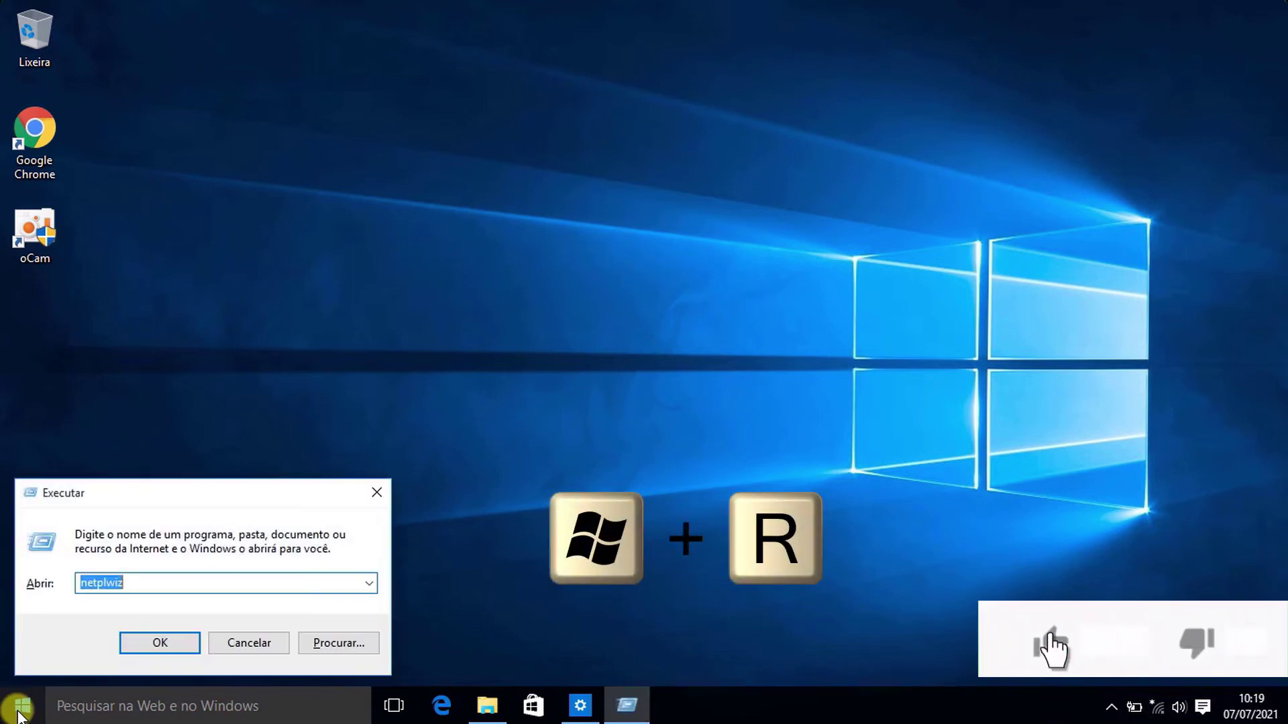
{"action": "left_click", "coordinate": [150, 580]}
{"action": "left_click", "coordinate": [146, 644]}
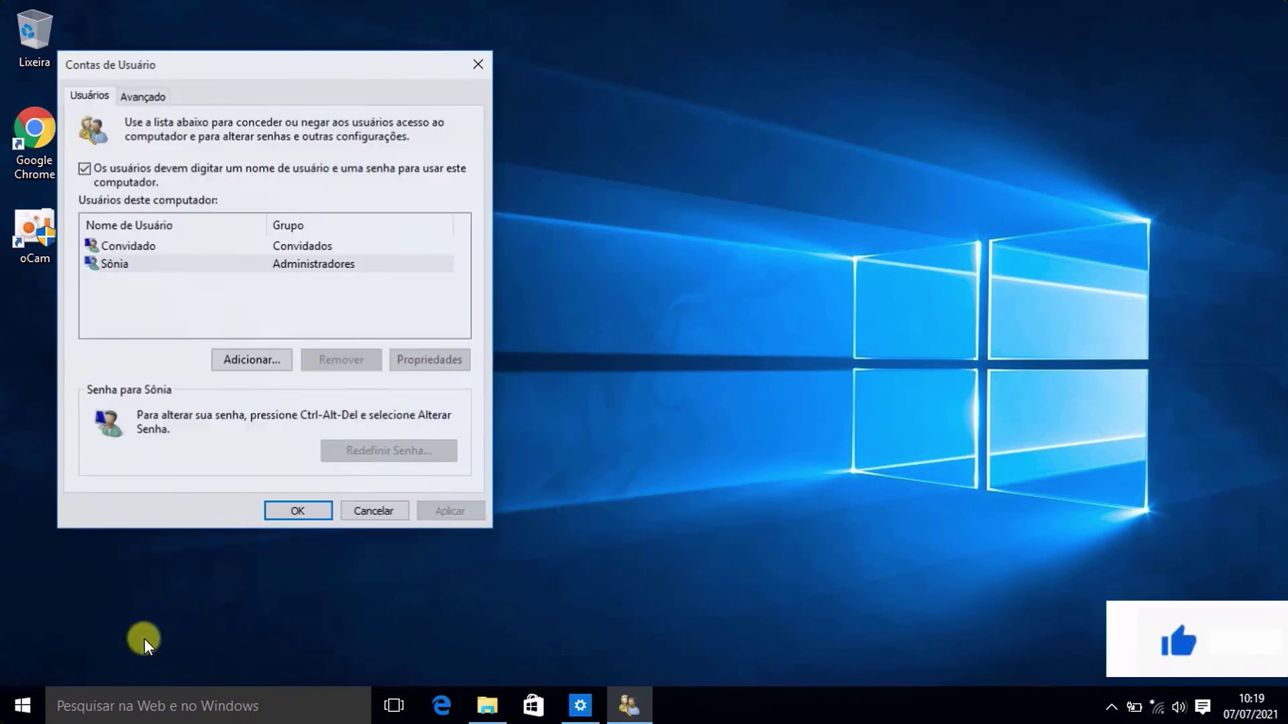
{"action": "left_click", "coordinate": [156, 99]}
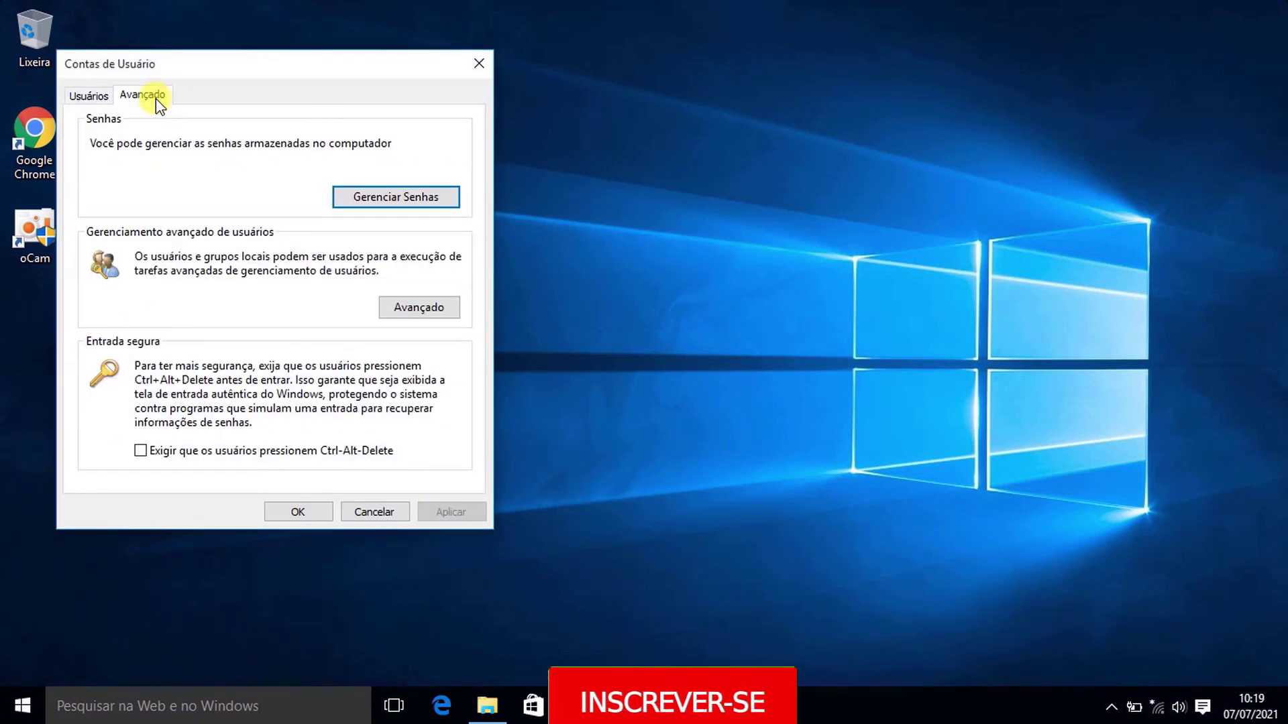
{"action": "left_click", "coordinate": [292, 511]}
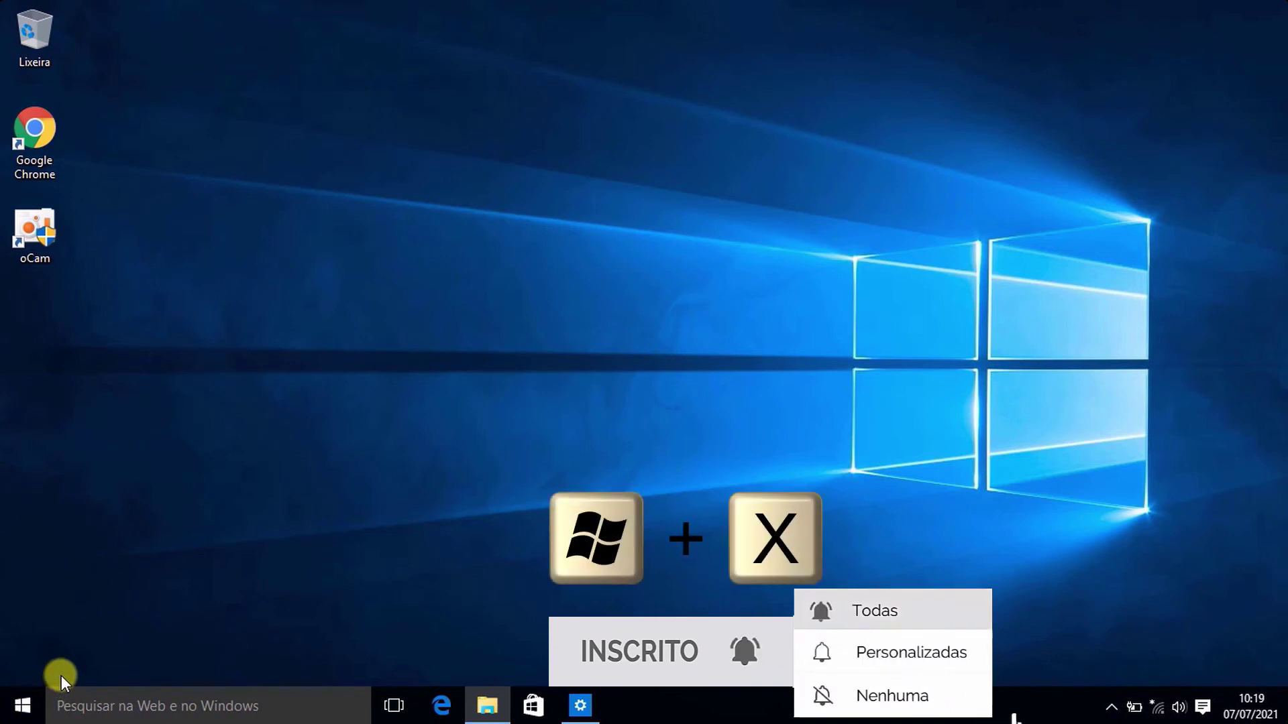
Show the Usuários folder of Usuários e Grupos Locais in Computer Management, widening the console tree and the Nome column.
{"action": "key", "text": "super+x"}
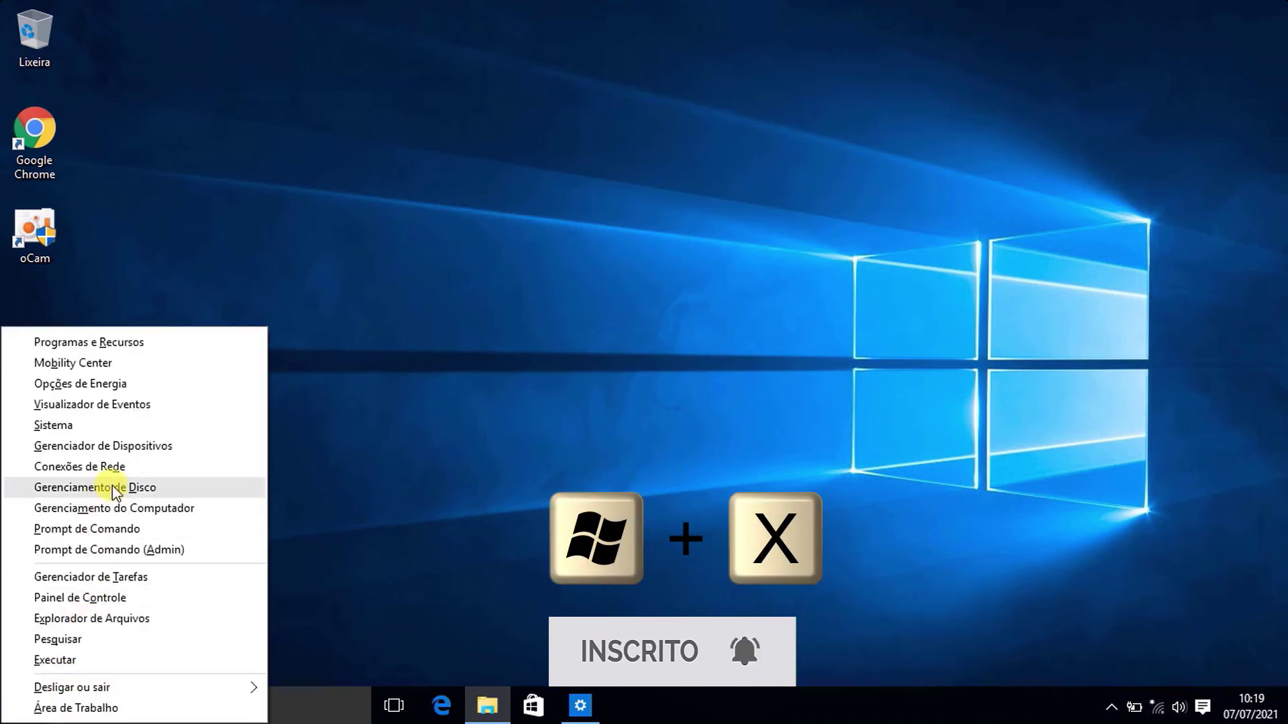
{"action": "left_click", "coordinate": [127, 507]}
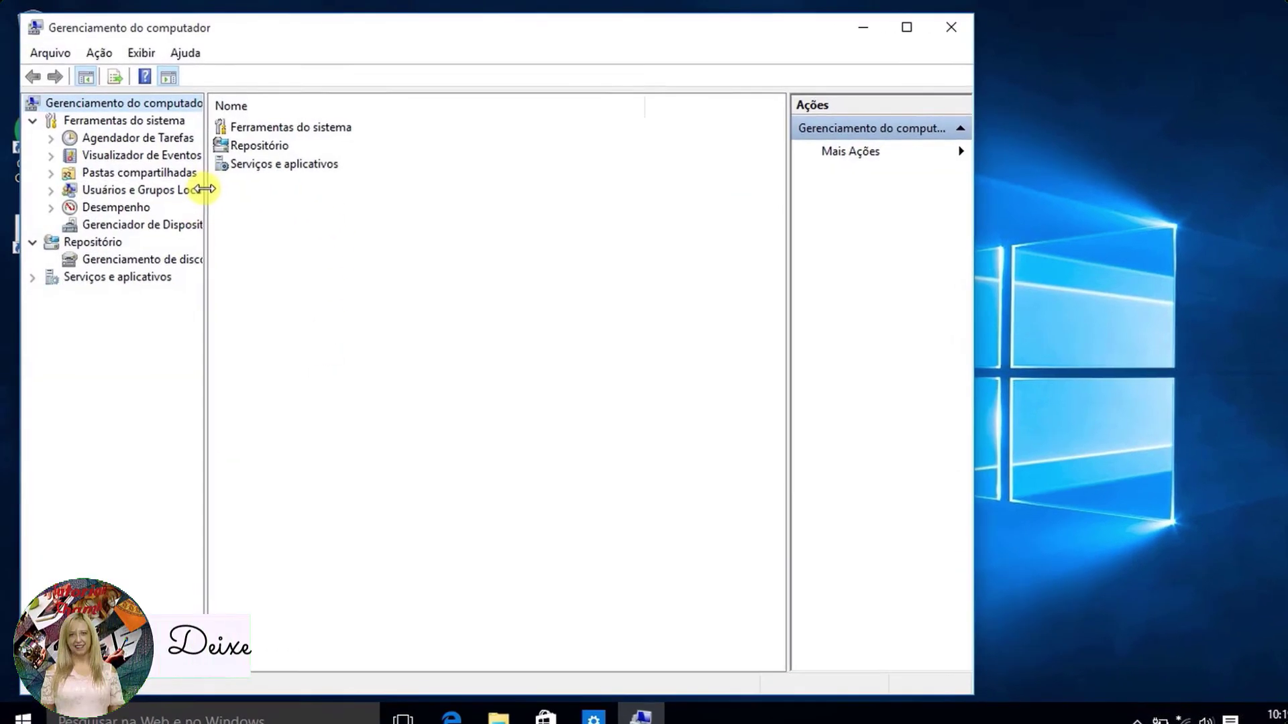
{"action": "left_click_drag", "start_coordinate": [200, 191], "coordinate": [301, 201]}
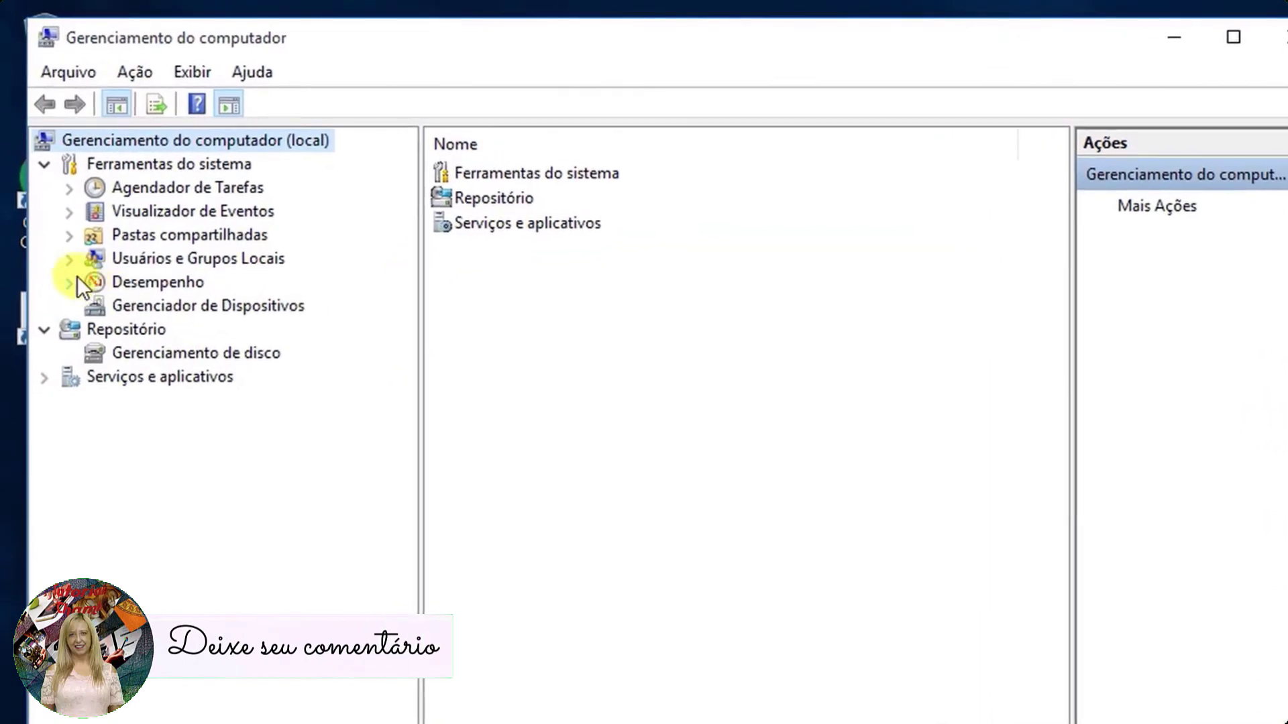
{"action": "left_click", "coordinate": [143, 261]}
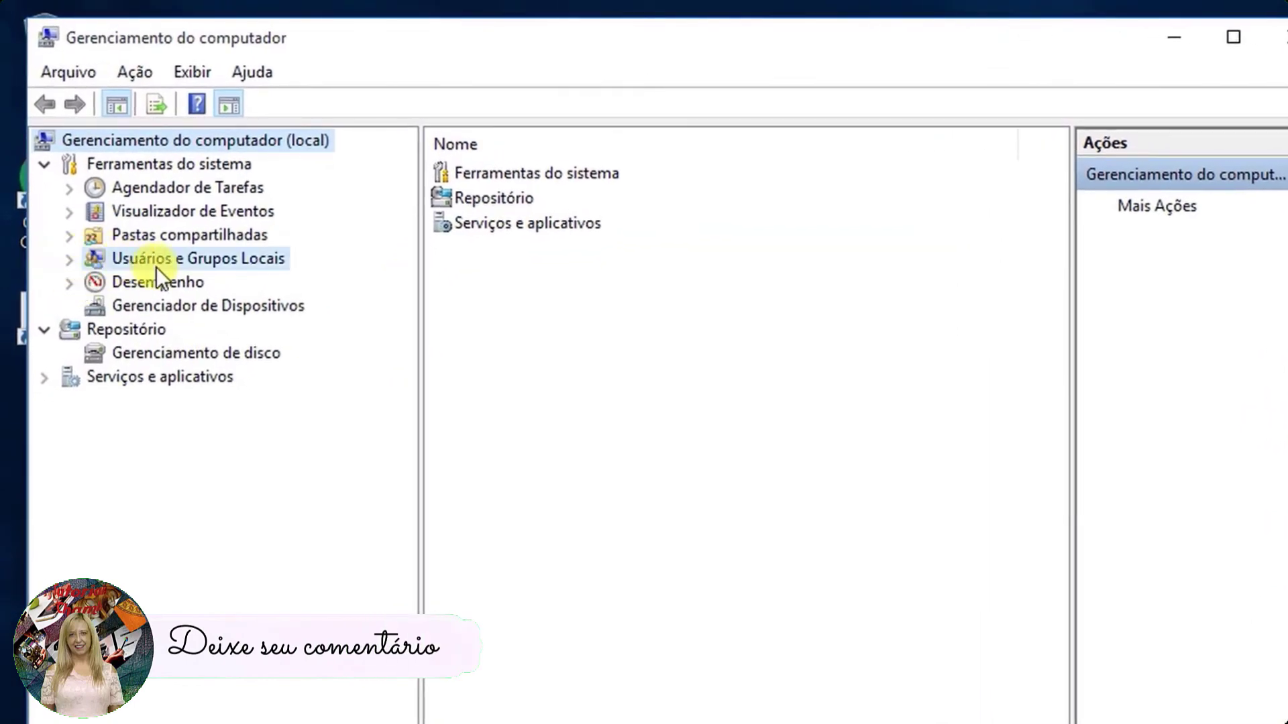
{"action": "left_click", "coordinate": [70, 259]}
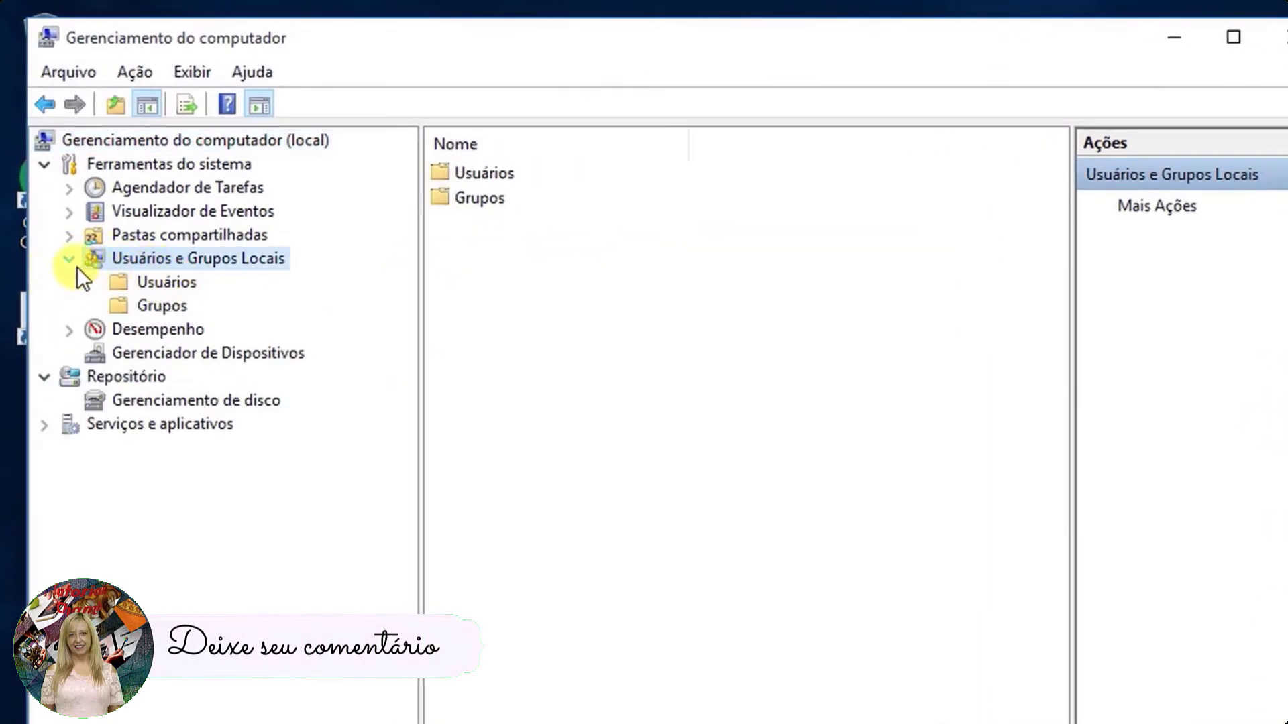
{"action": "left_click", "coordinate": [70, 261]}
{"action": "left_click", "coordinate": [70, 260]}
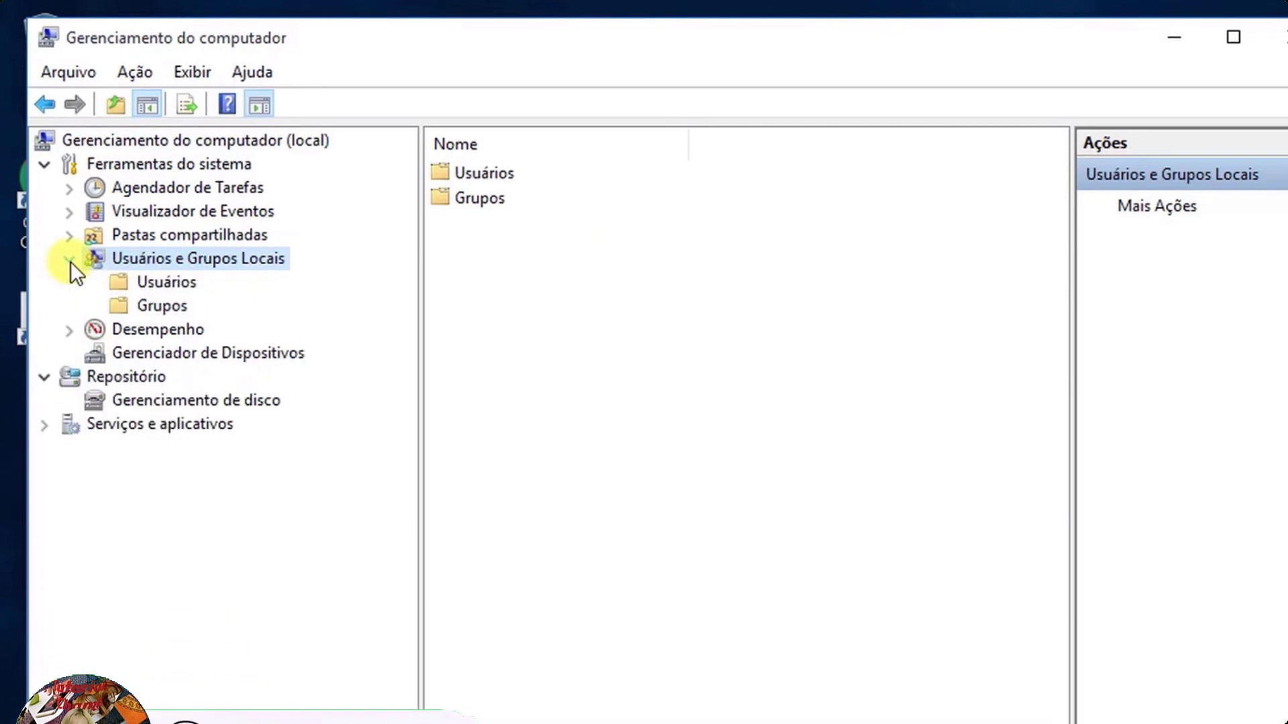
{"action": "left_click", "coordinate": [158, 282]}
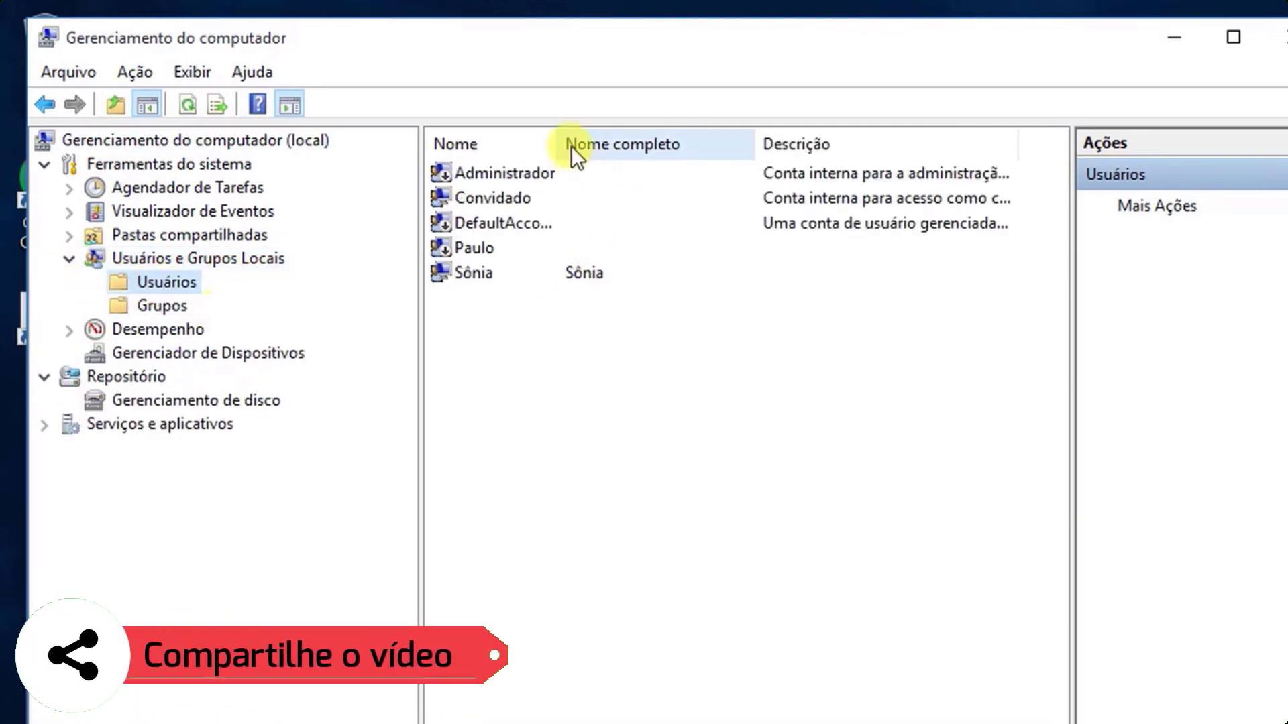
{"action": "left_click_drag", "start_coordinate": [554, 135], "coordinate": [632, 140]}
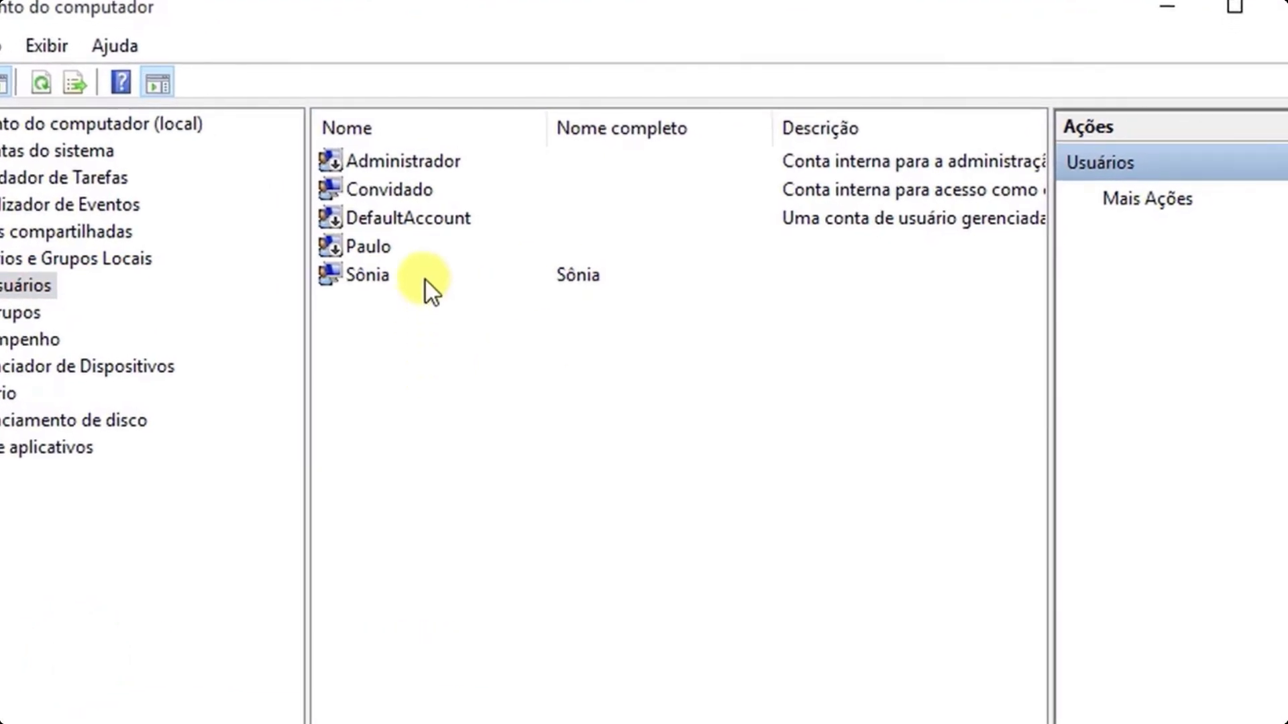
Delete the local user account listed just below DefaultAccount, confirm the deletion, and close Computer Management.
{"action": "right_click", "coordinate": [358, 252]}
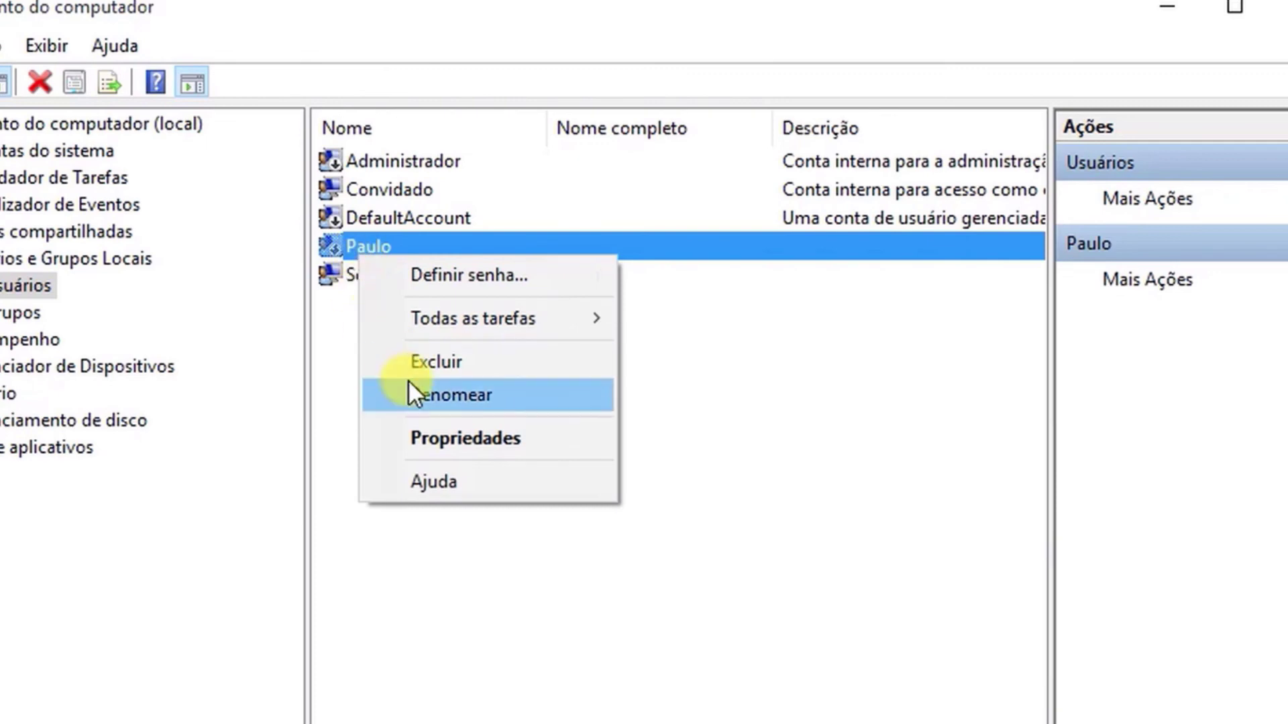
{"action": "left_click", "coordinate": [473, 55]}
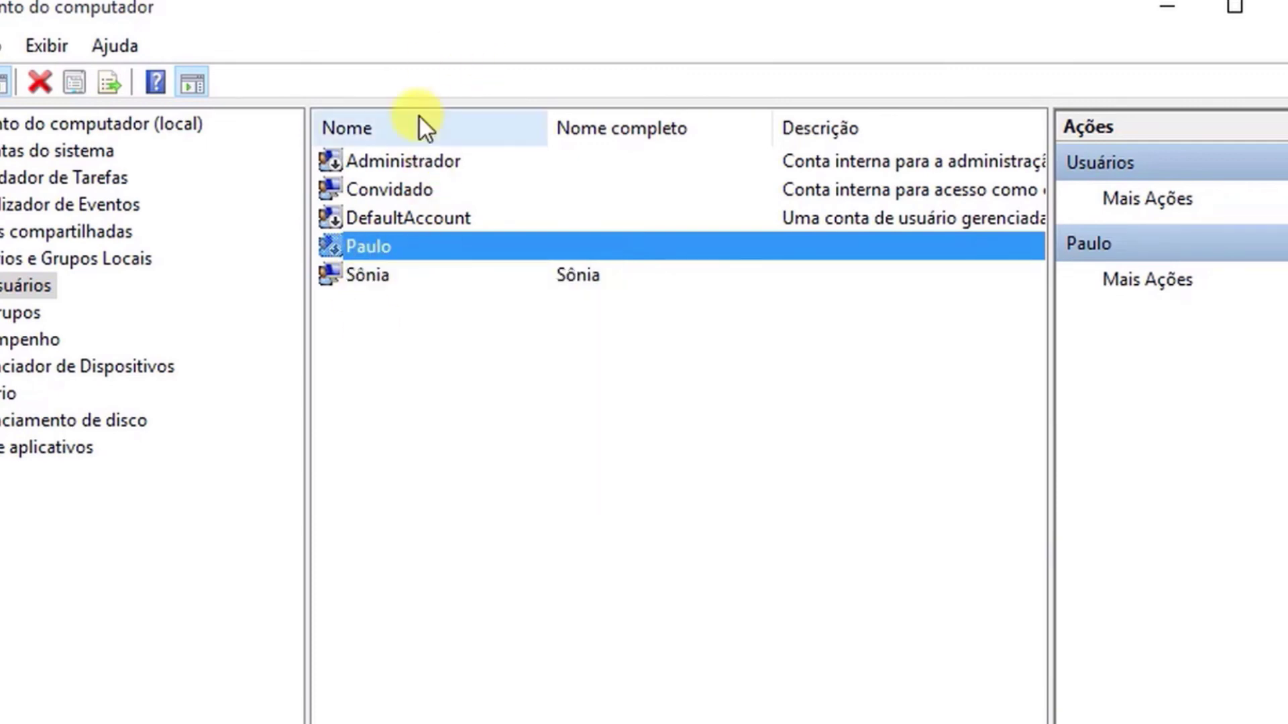
{"action": "right_click", "coordinate": [365, 249]}
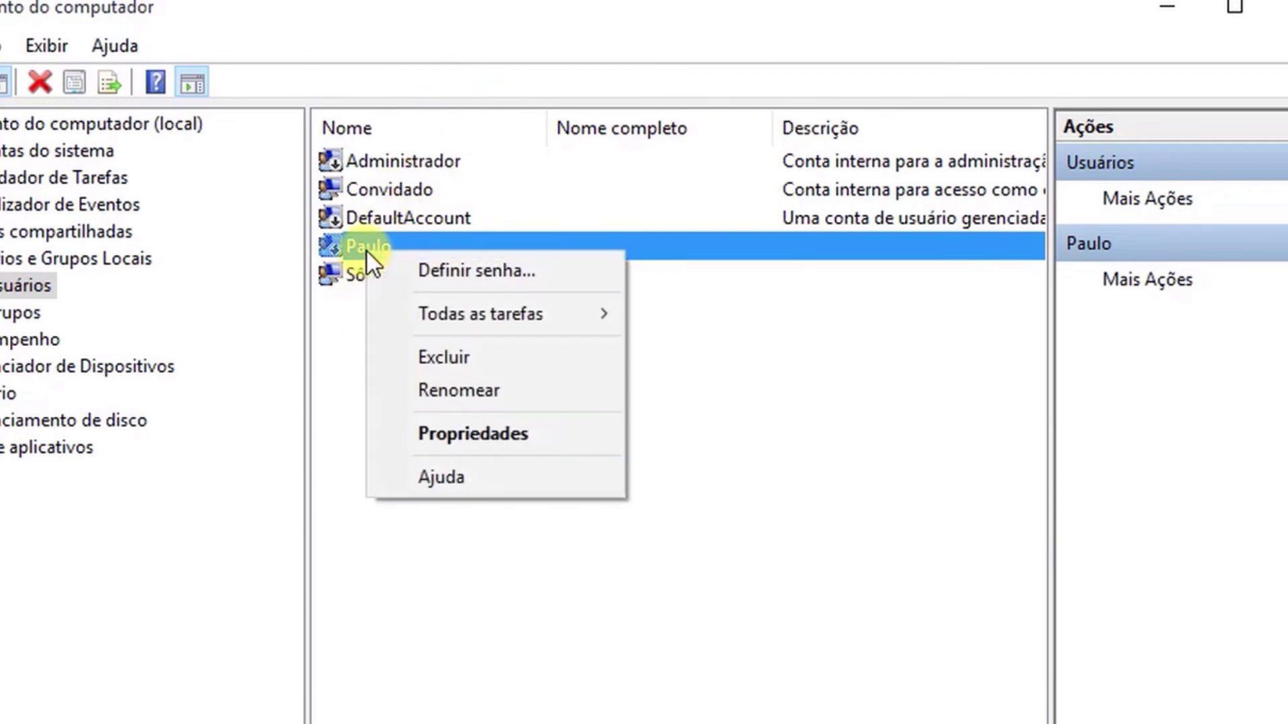
{"action": "left_click", "coordinate": [434, 358]}
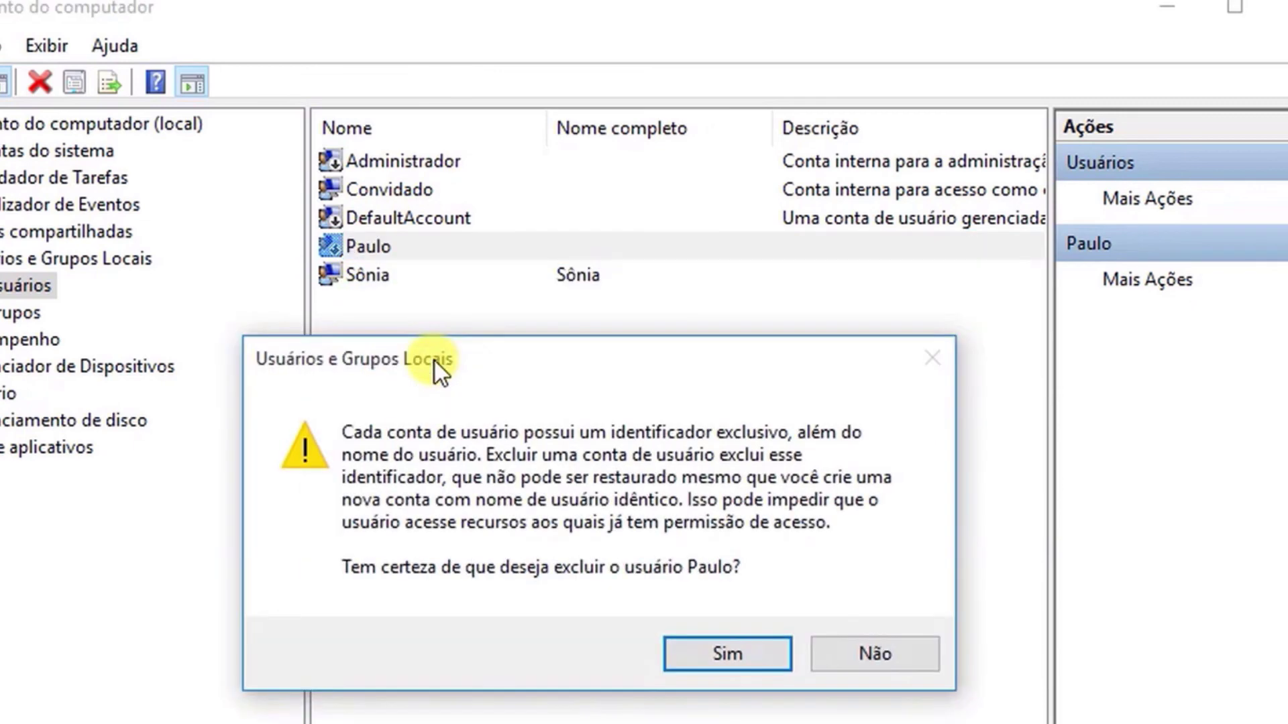
{"action": "left_click", "coordinate": [729, 651]}
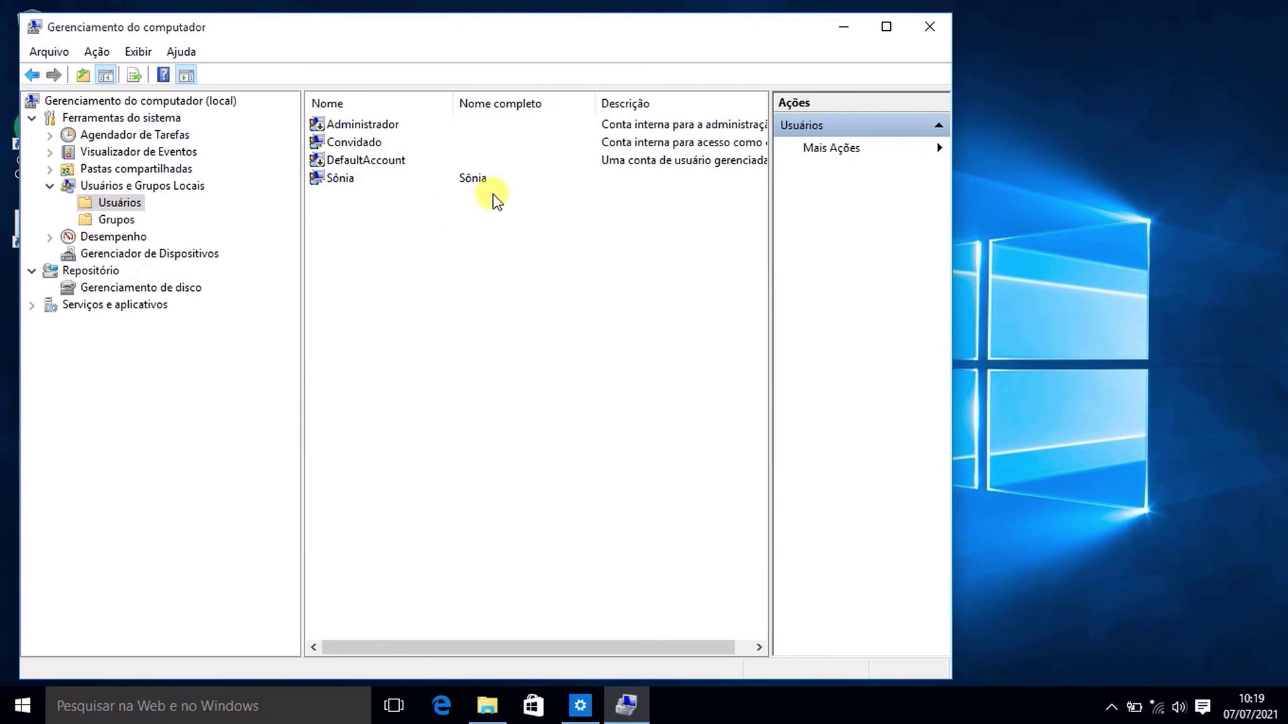
{"action": "left_click", "coordinate": [929, 27]}
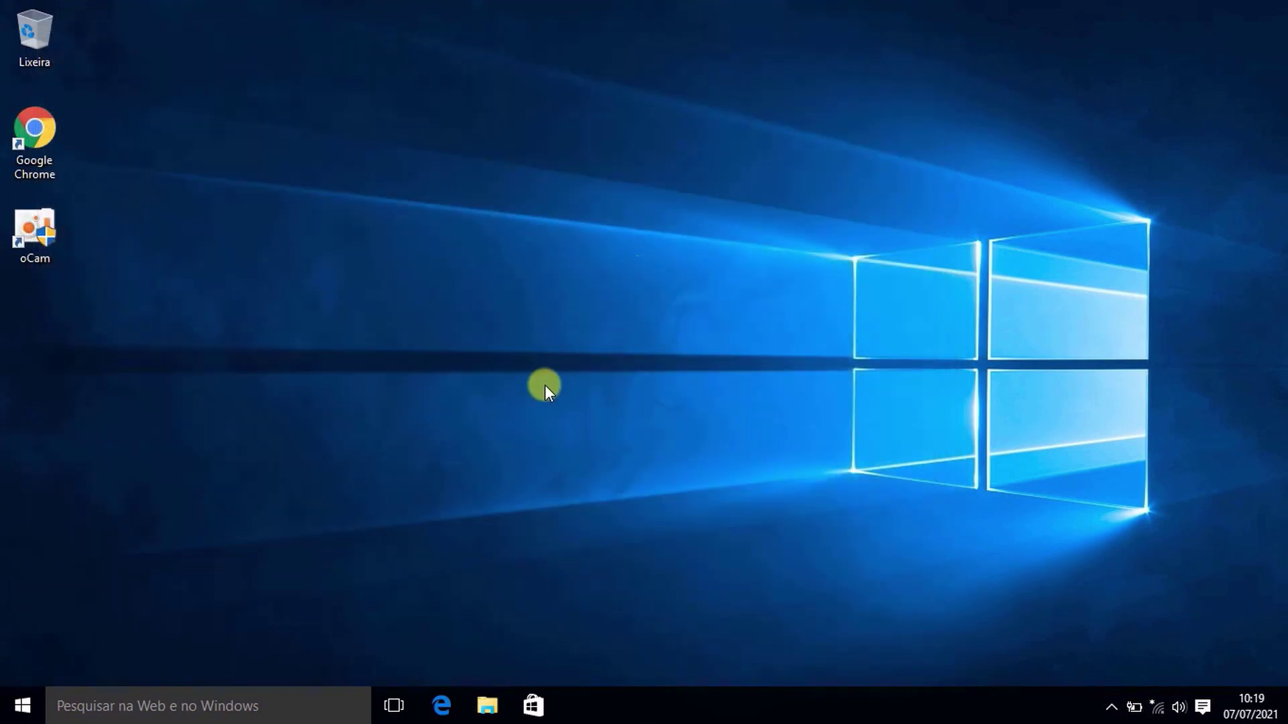